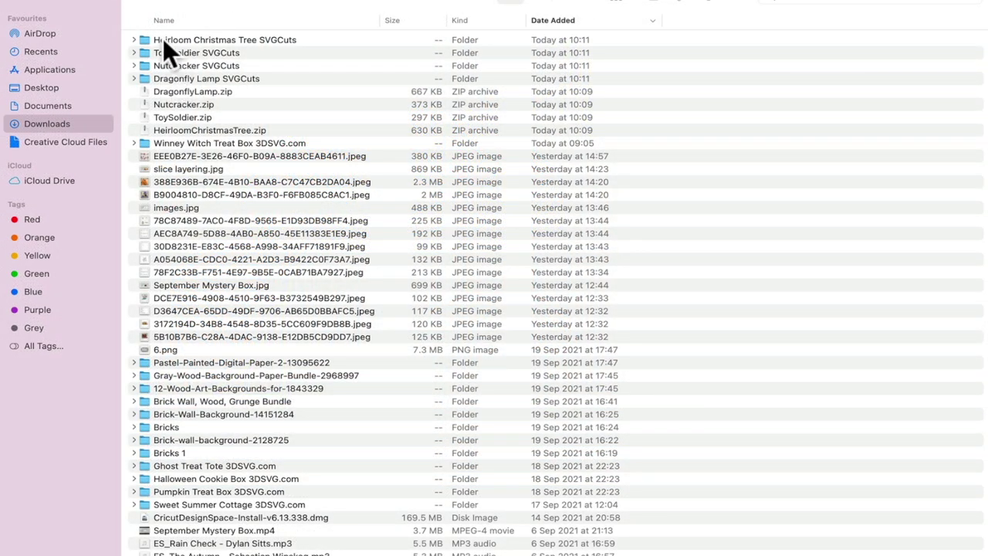
# Extract DragonflyLamp.zip and open Dragonfly Lamp SVGCuts 2 > SVG Files.
pyautogui.click(190, 91)
pyautogui.doubleClick(190, 92)
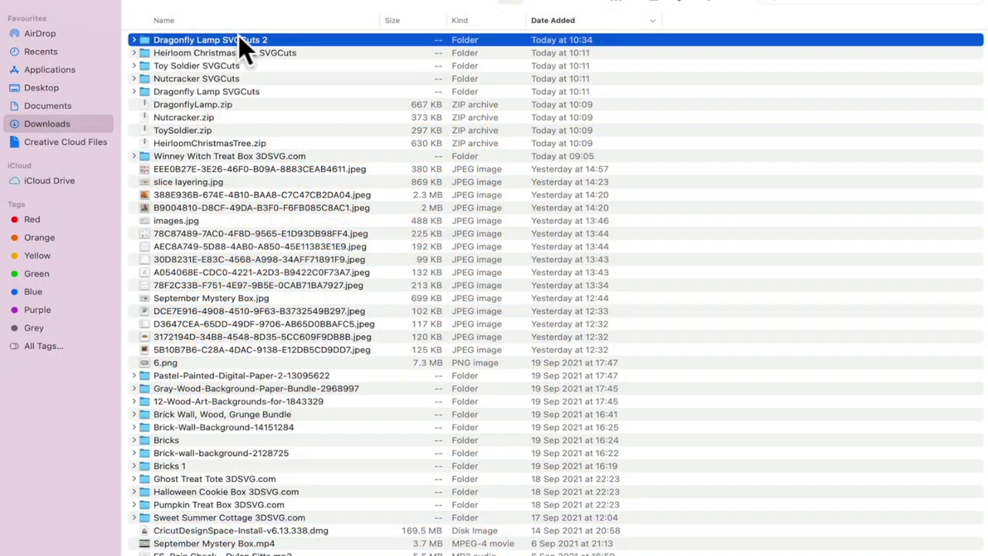
pyautogui.doubleClick(239, 39)
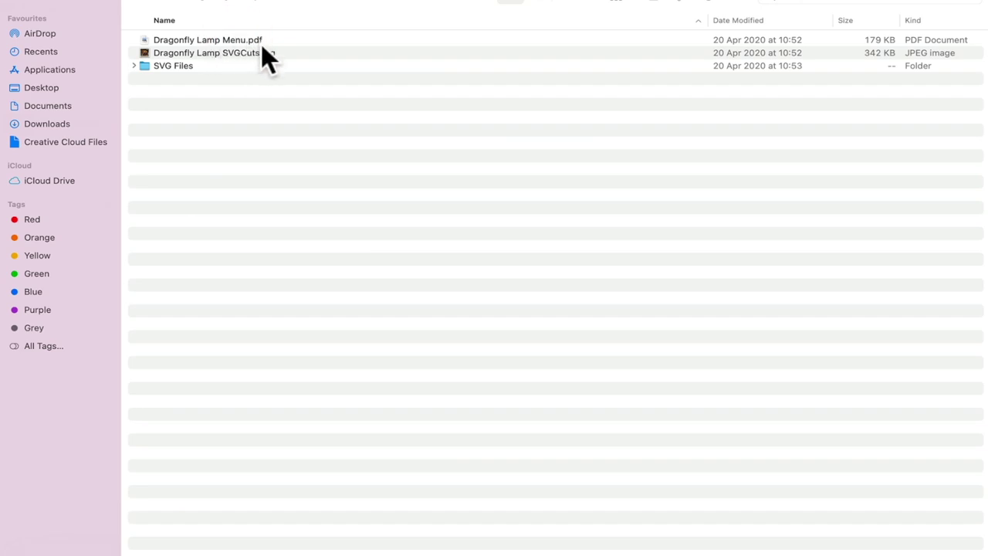
pyautogui.doubleClick(167, 65)
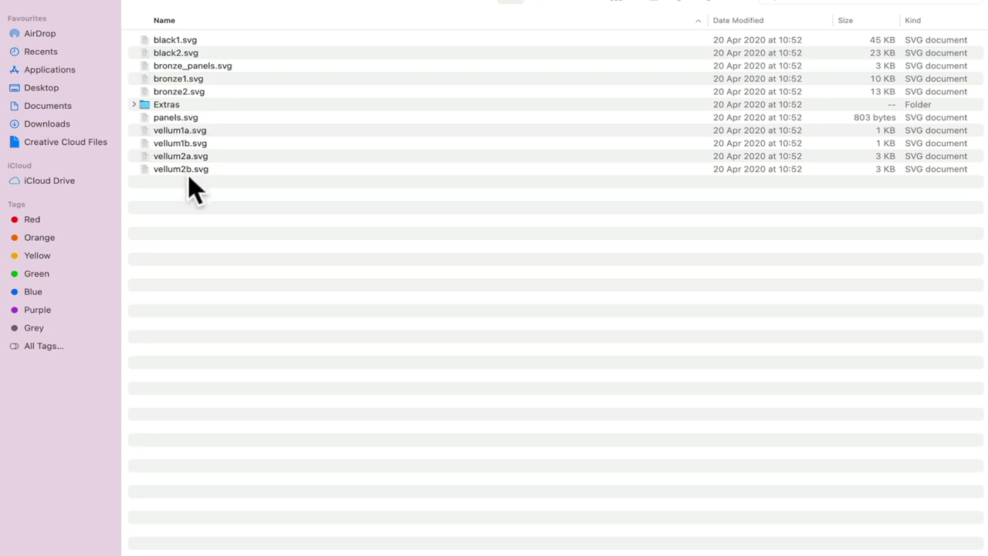
pyautogui.doubleClick(168, 105)
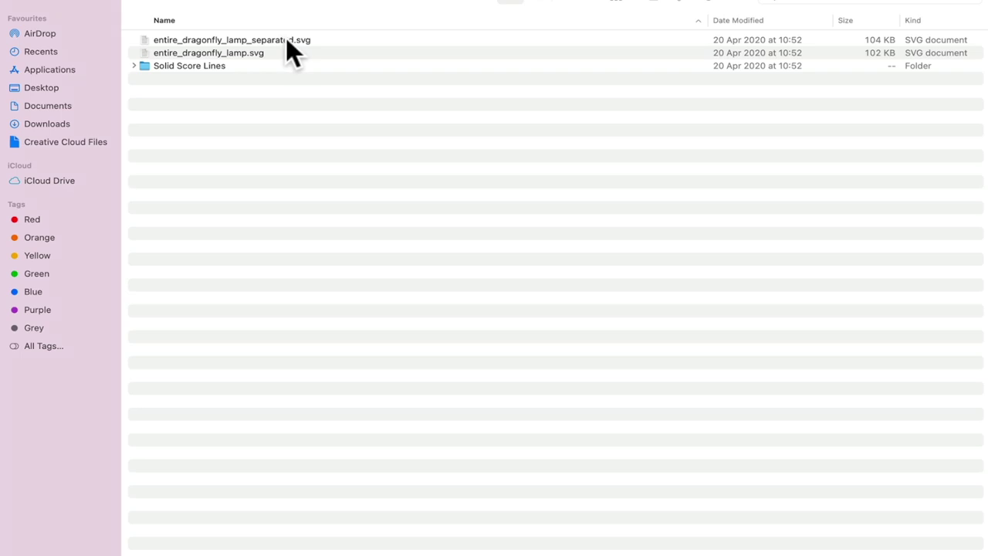
pyautogui.click(285, 39)
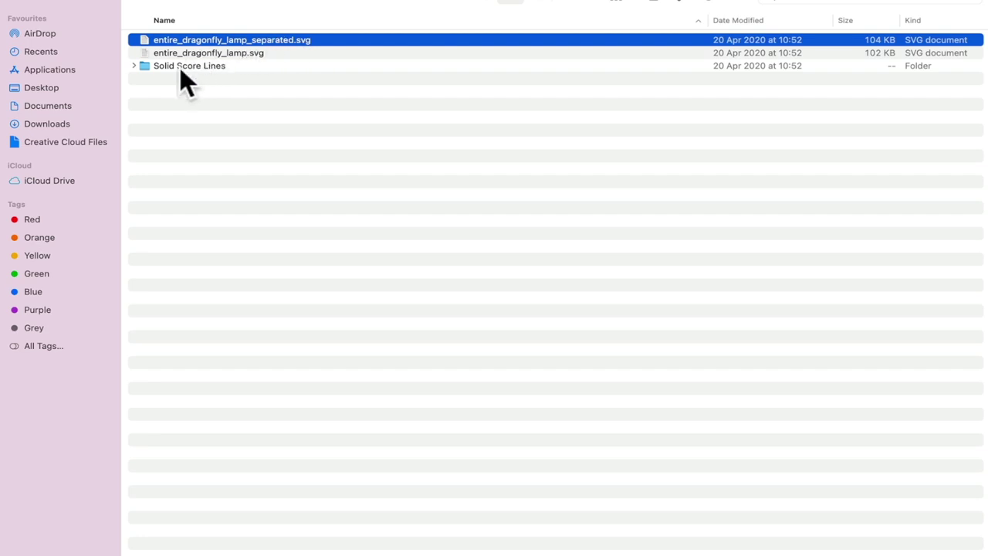
pyautogui.click(152, 3)
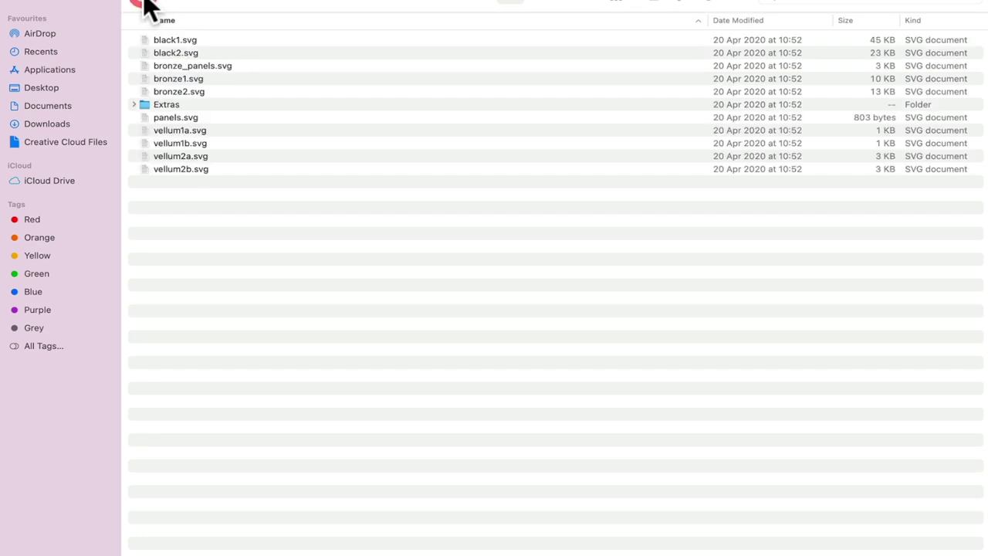
# Browse into the Extras folder and its Solid Score Lines subfolder, then back up to Extras.
pyautogui.click(161, 103)
pyautogui.doubleClick(162, 103)
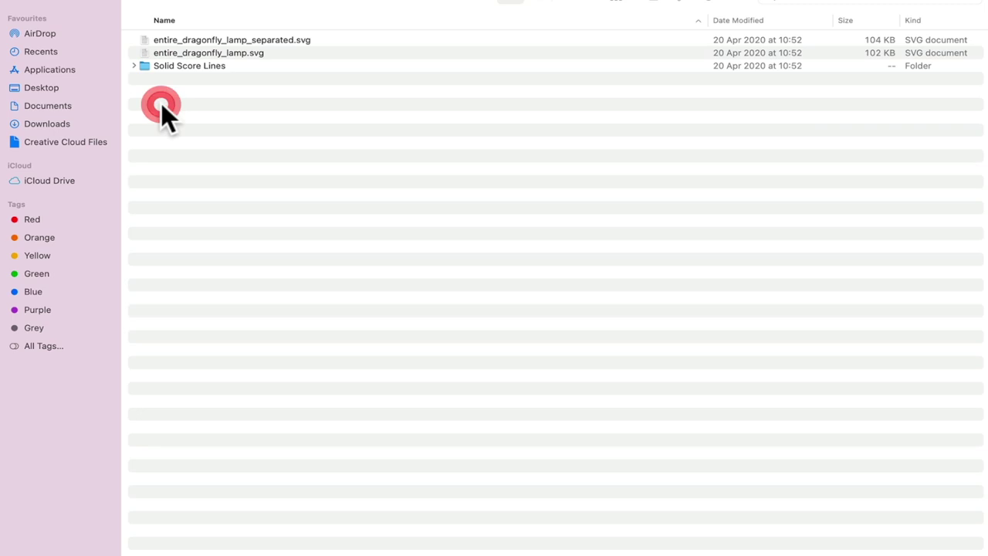
pyautogui.click(185, 65)
pyautogui.doubleClick(185, 65)
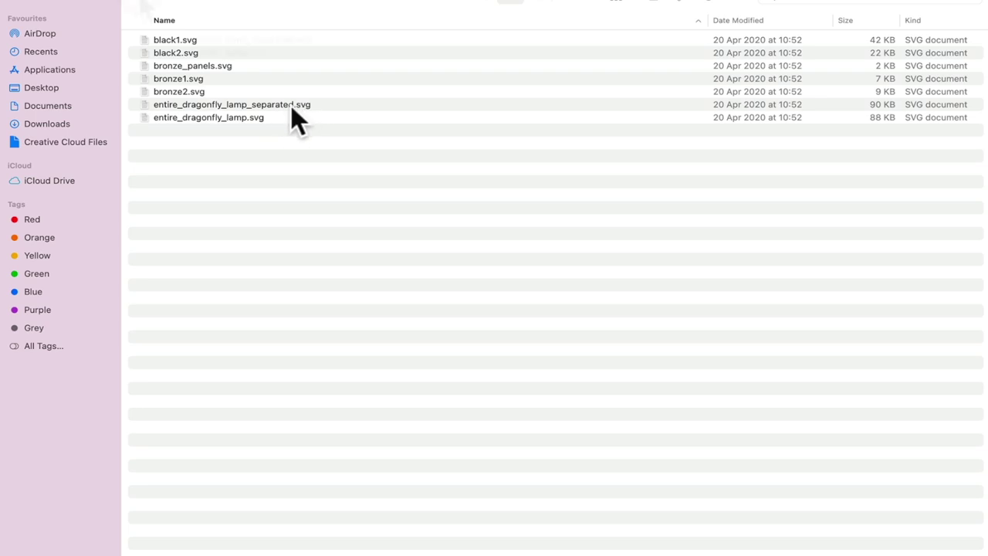
pyautogui.press('super+Up')
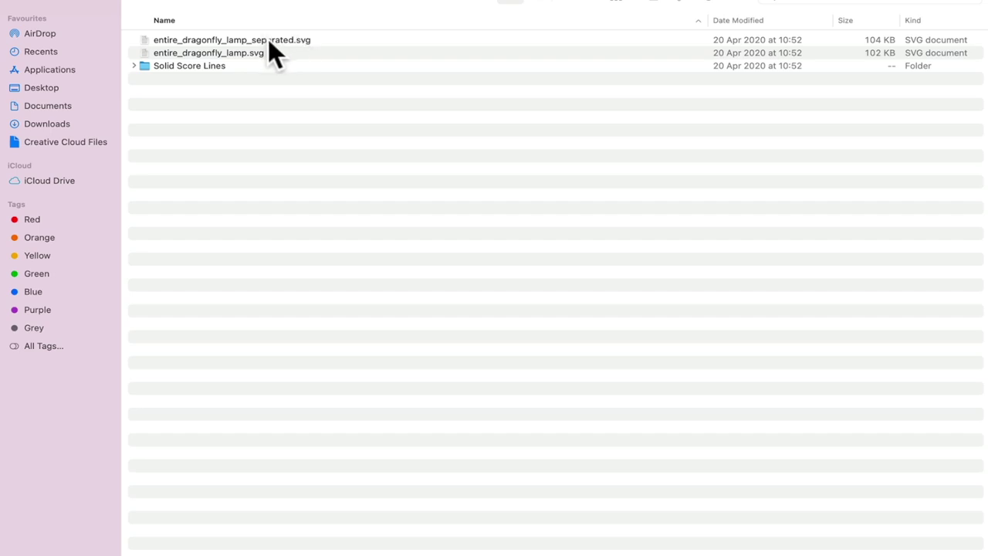
# Compare the separated dragonfly lamp SVGs in Extras and Solid Score Lines, then switch to Design Space.
pyautogui.click(269, 40)
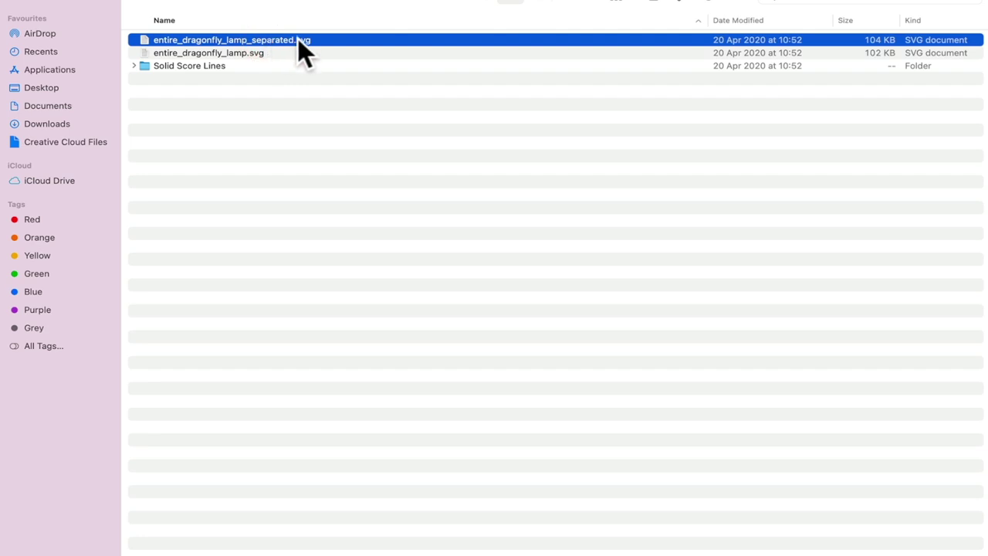
pyautogui.doubleClick(215, 67)
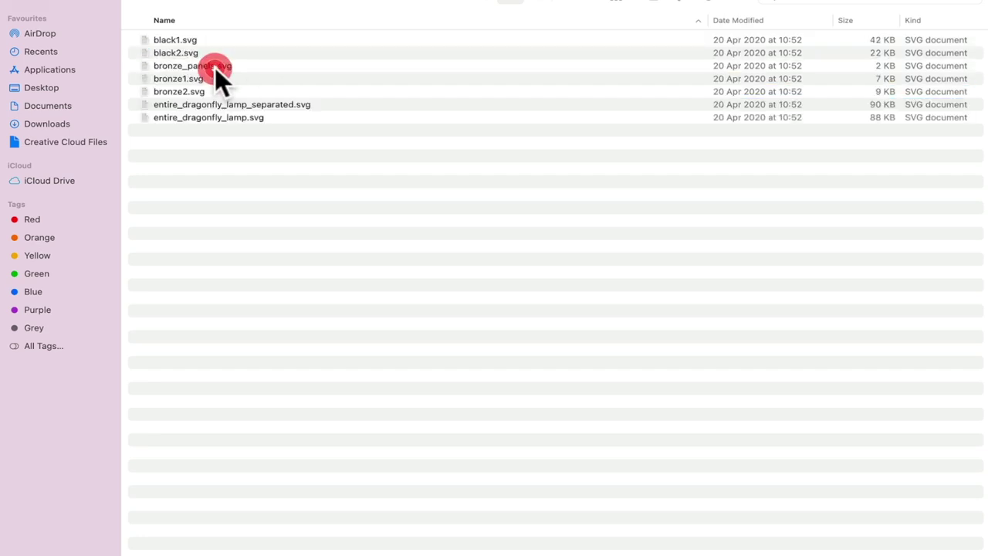
pyautogui.click(294, 104)
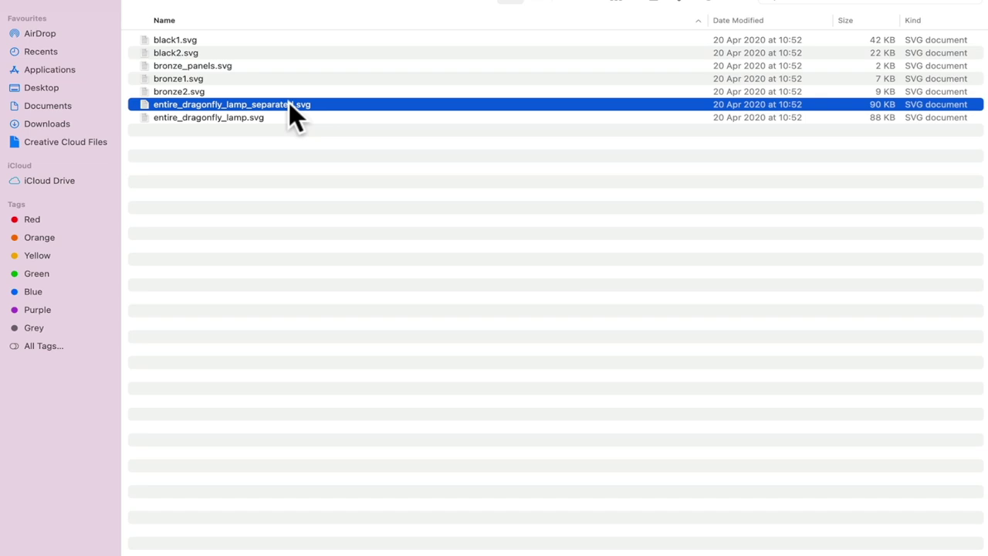
pyautogui.press('super+Up')
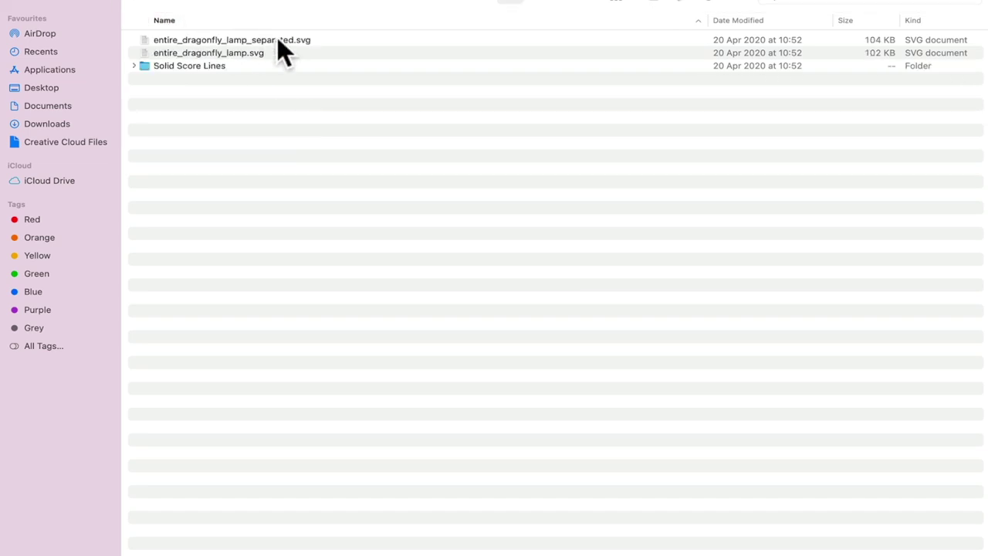
pyautogui.click(278, 40)
pyautogui.click(278, 40)
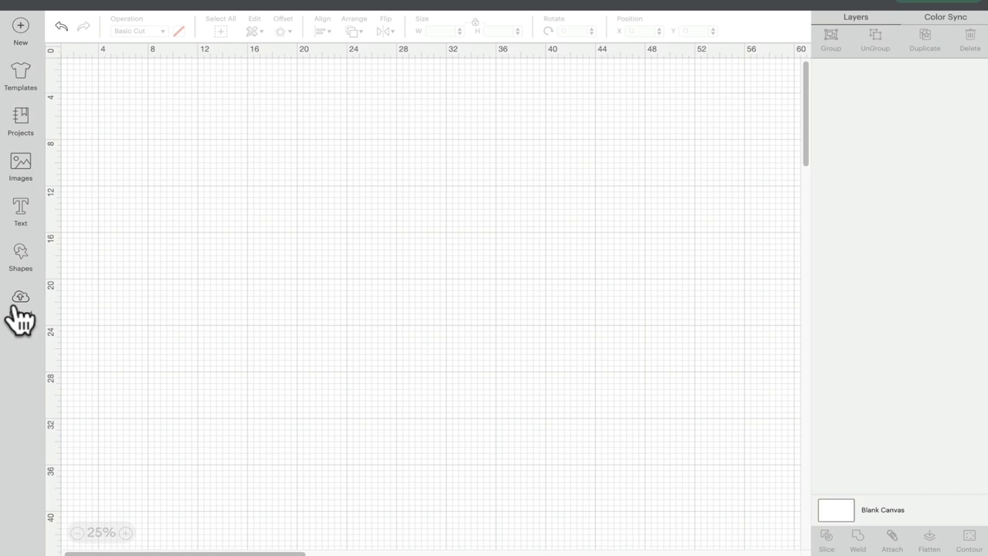
# Upload entire_dragonfly_lamp_separated.svg from Dragonfly Lamp SVGCuts > SVG Files > Extras.
pyautogui.click(17, 306)
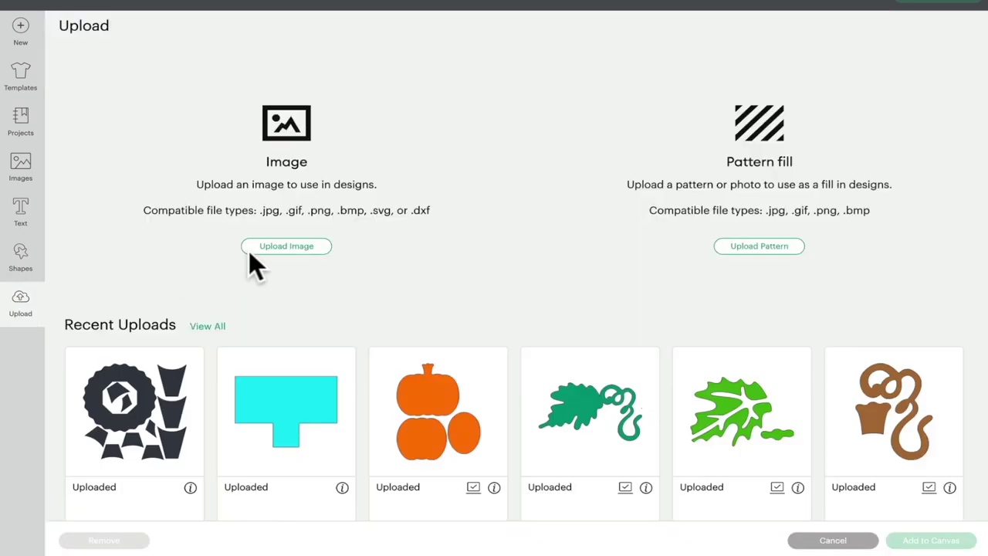
pyautogui.click(301, 250)
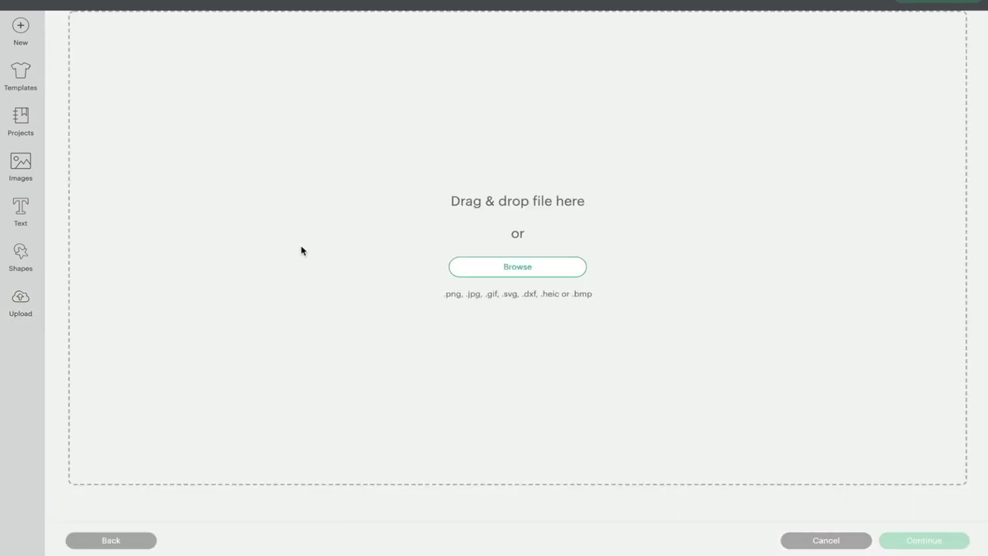
pyautogui.click(515, 271)
pyautogui.click(449, 351)
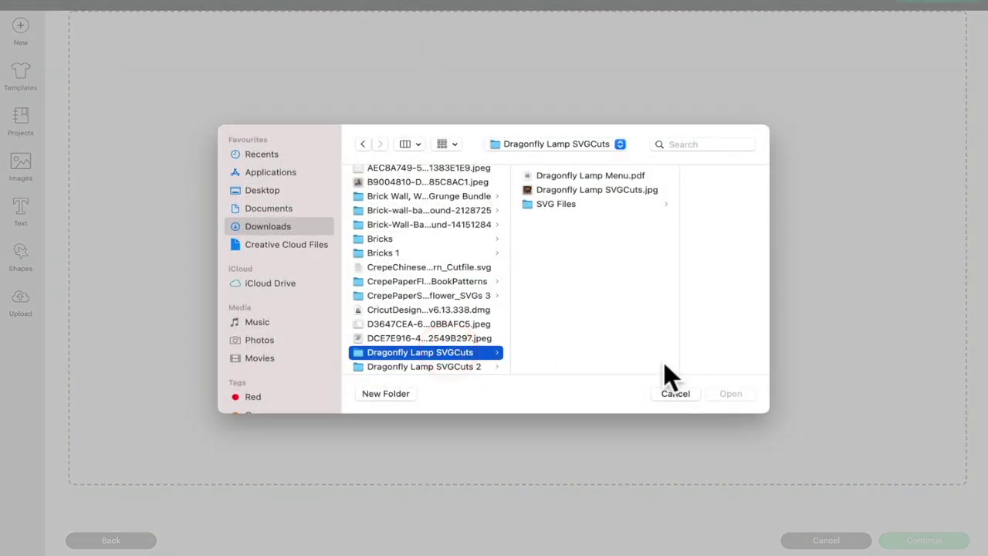
pyautogui.click(565, 204)
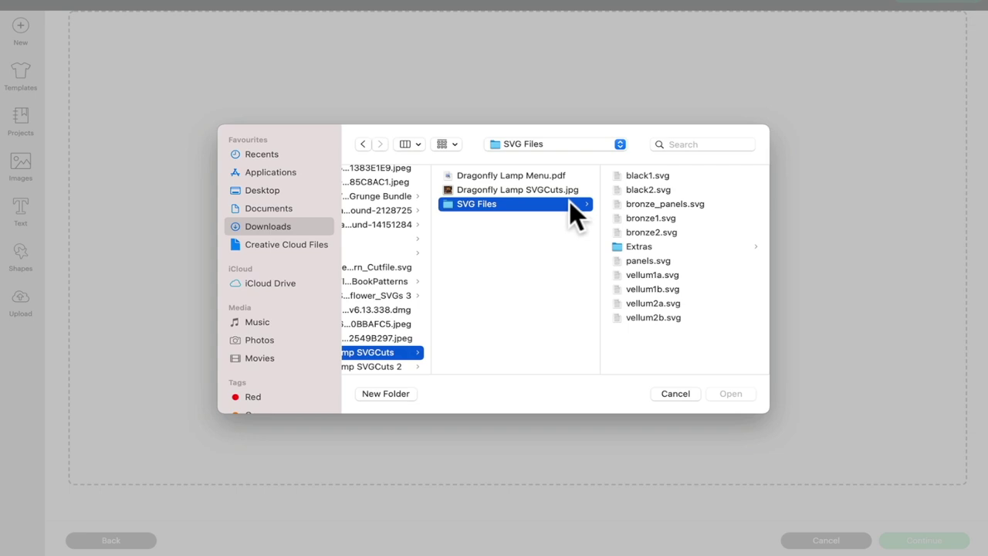
pyautogui.click(644, 246)
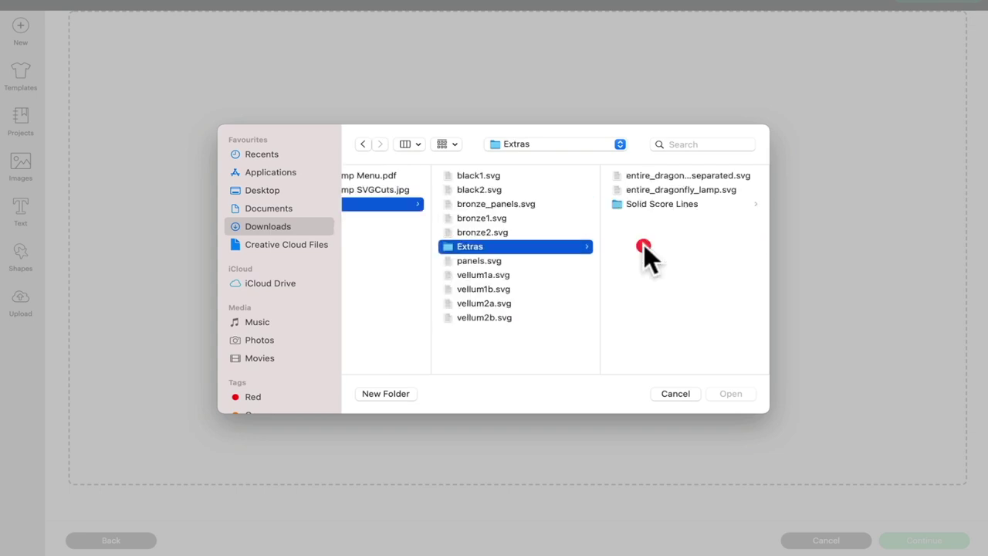
pyautogui.click(667, 177)
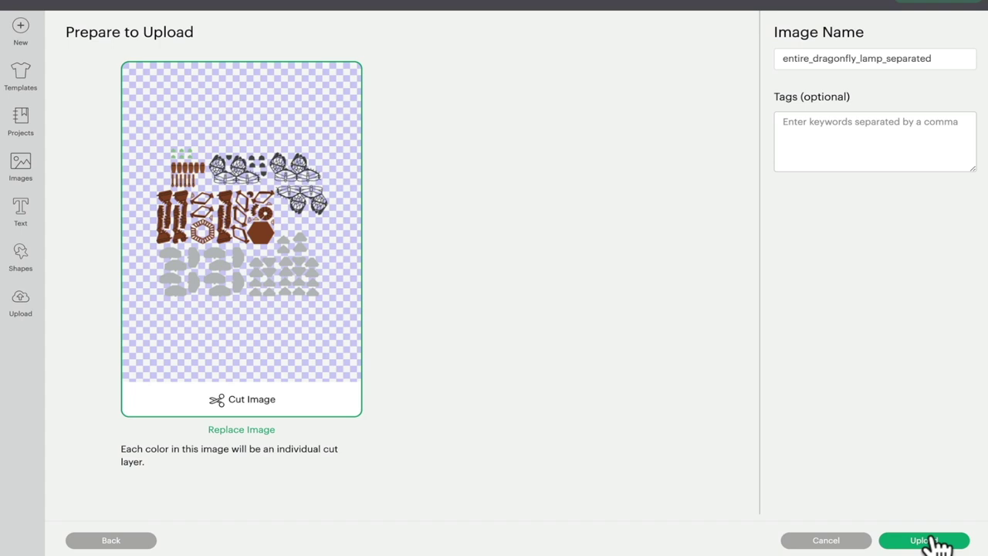
pyautogui.click(934, 541)
# Add the uploaded dragonfly lamp image to the canvas and ungroup its pieces.
pyautogui.click(136, 435)
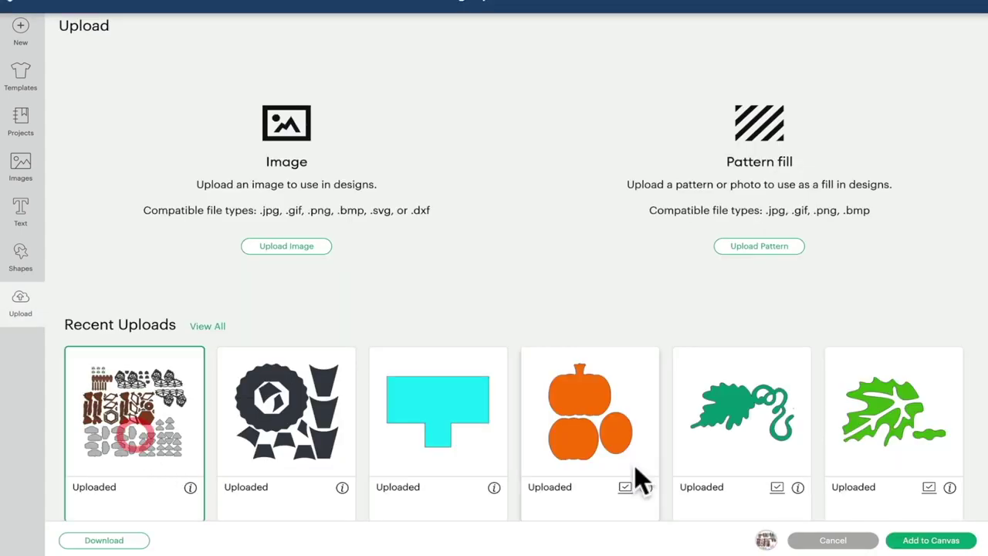
pyautogui.click(950, 542)
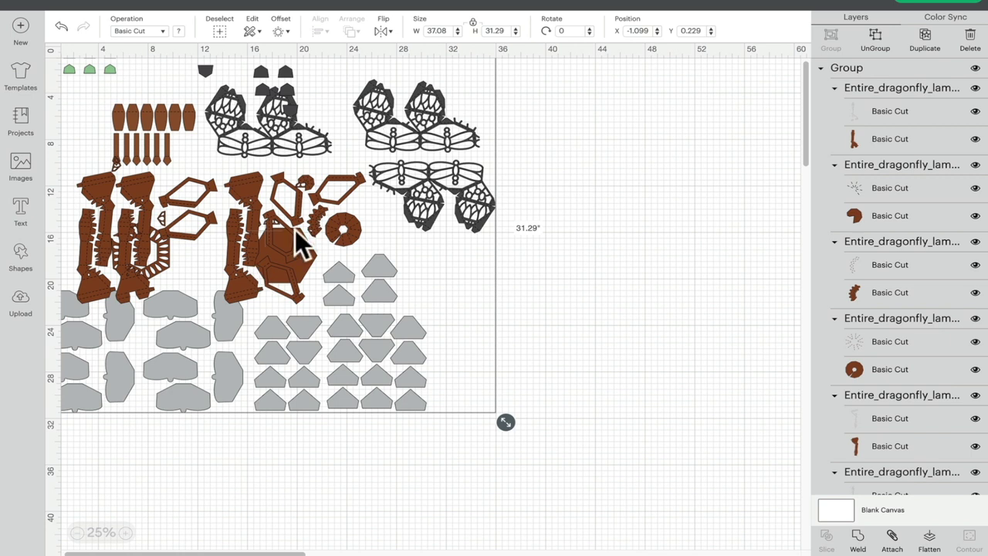
pyautogui.click(872, 42)
# Move the top dragonfly panel group to the right side of the canvas.
pyautogui.click(340, 226)
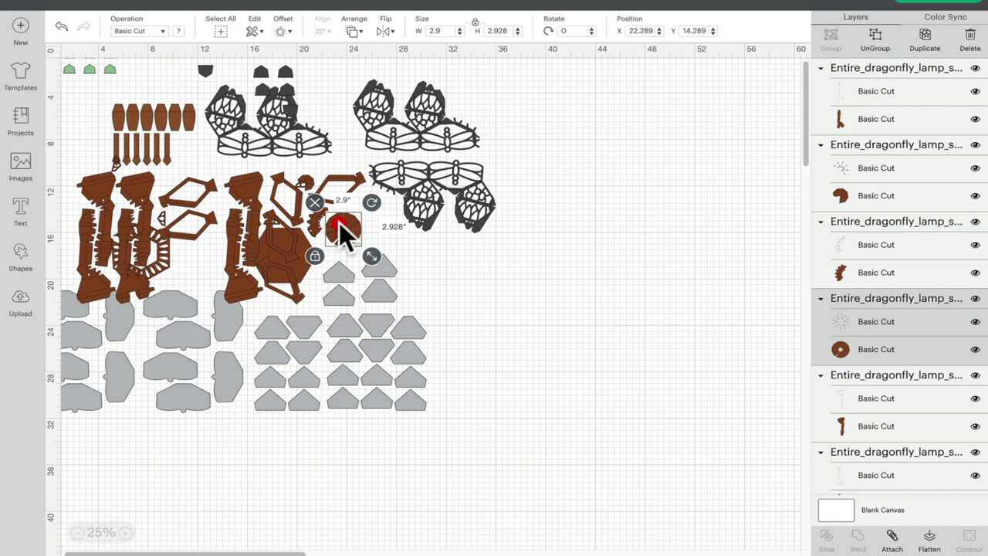
pyautogui.click(378, 266)
pyautogui.click(280, 290)
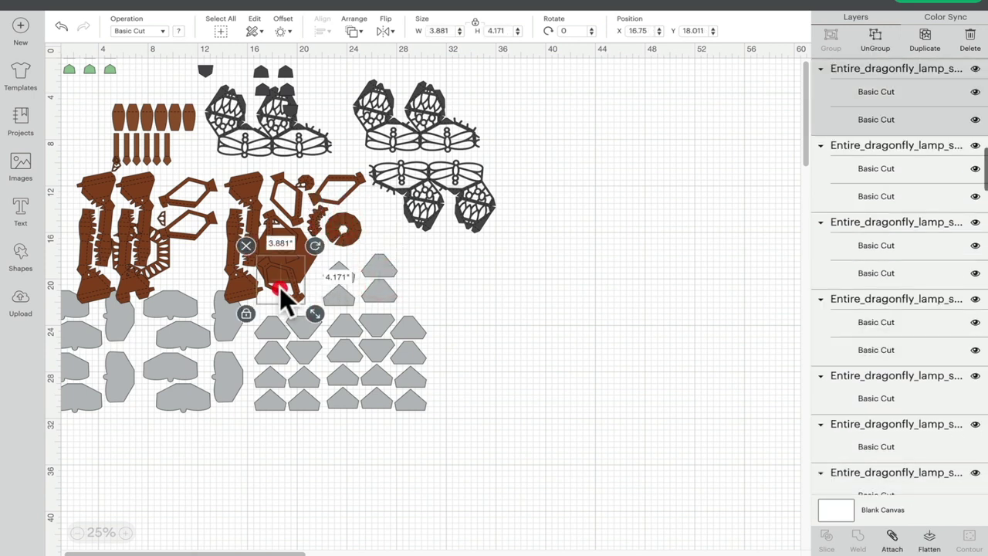
pyautogui.click(420, 115)
pyautogui.moveTo(420, 115); pyautogui.dragTo(710, 112)
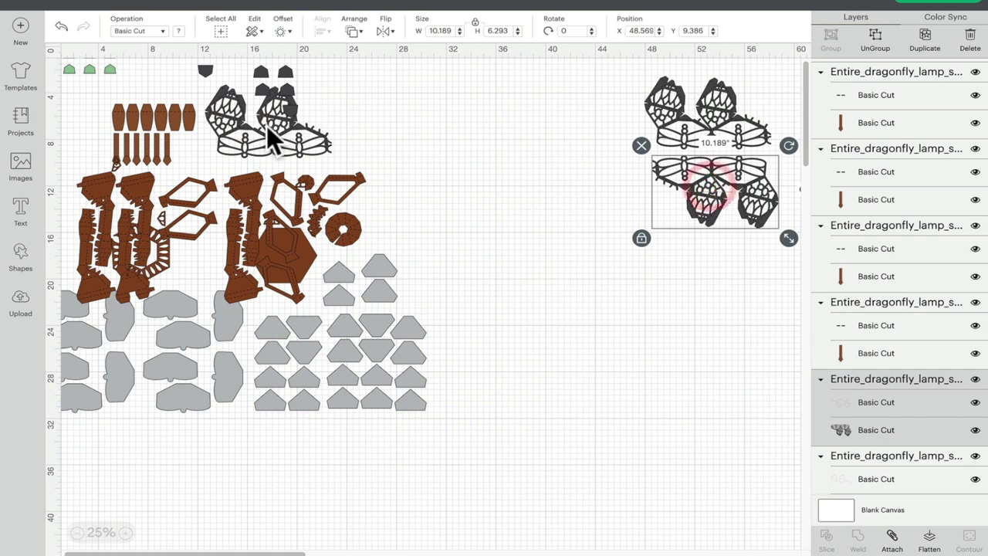
# Paste a copy of the dragonfly panels further right and attach each dragonfly row.
pyautogui.hotkey('ctrl', 'v')
pyautogui.moveTo(266, 126); pyautogui.dragTo(568, 138)
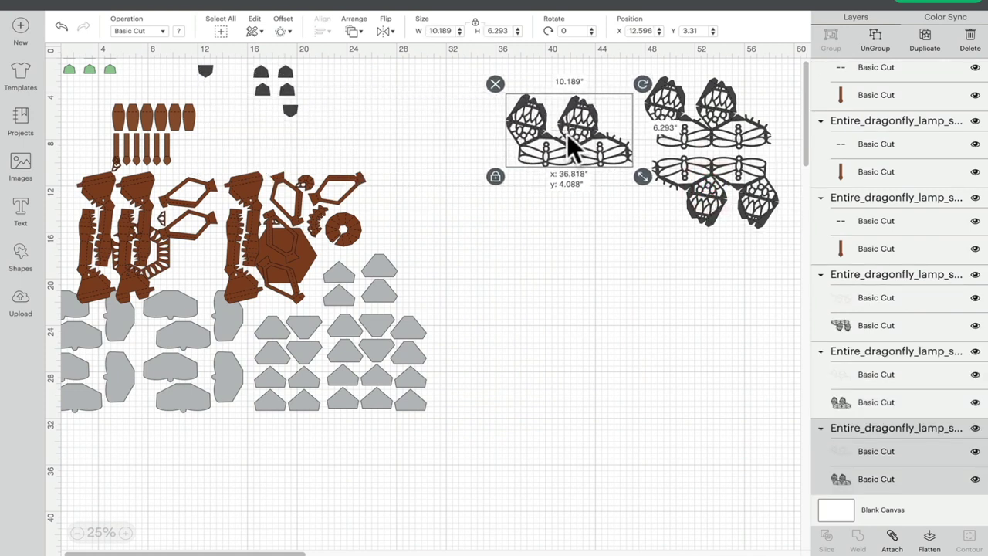
pyautogui.click(893, 540)
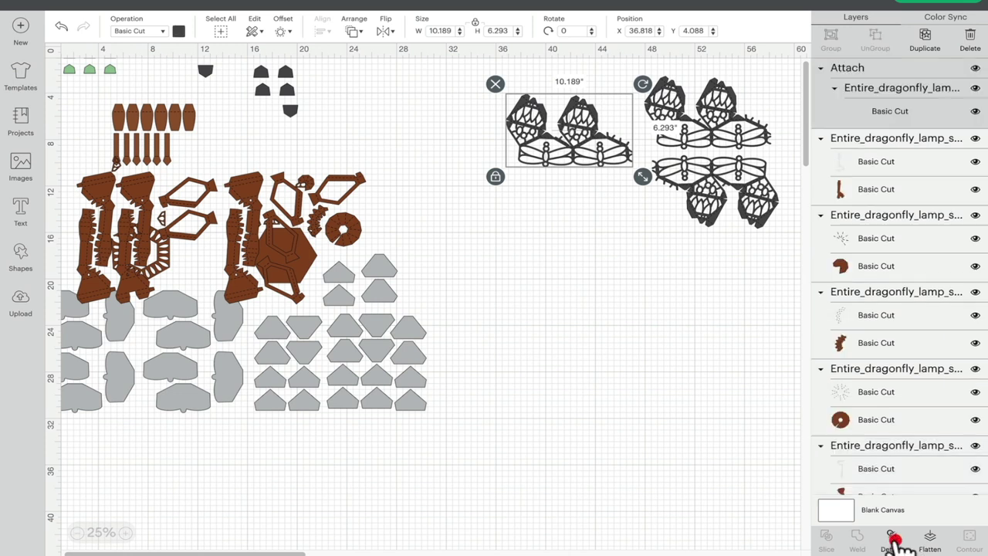
pyautogui.click(739, 196)
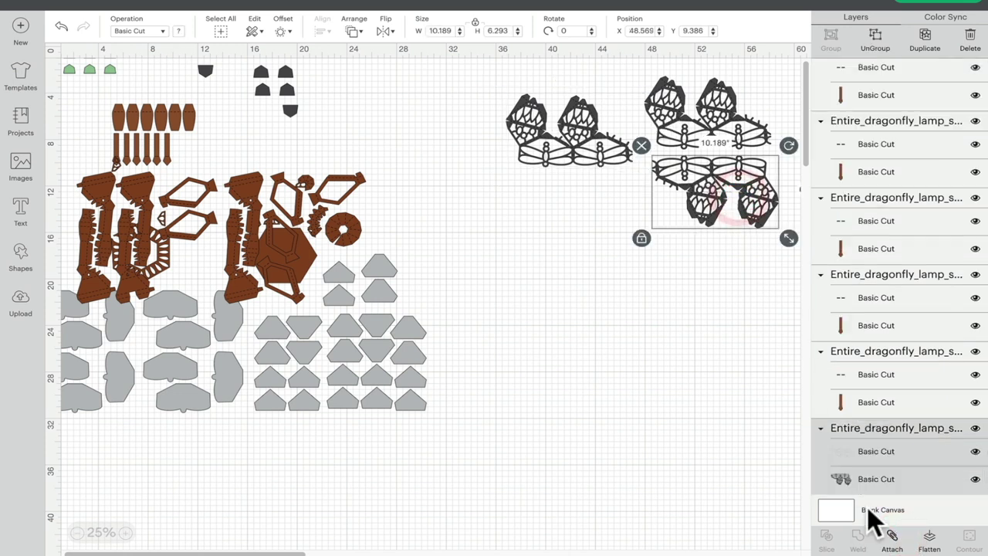
pyautogui.click(892, 535)
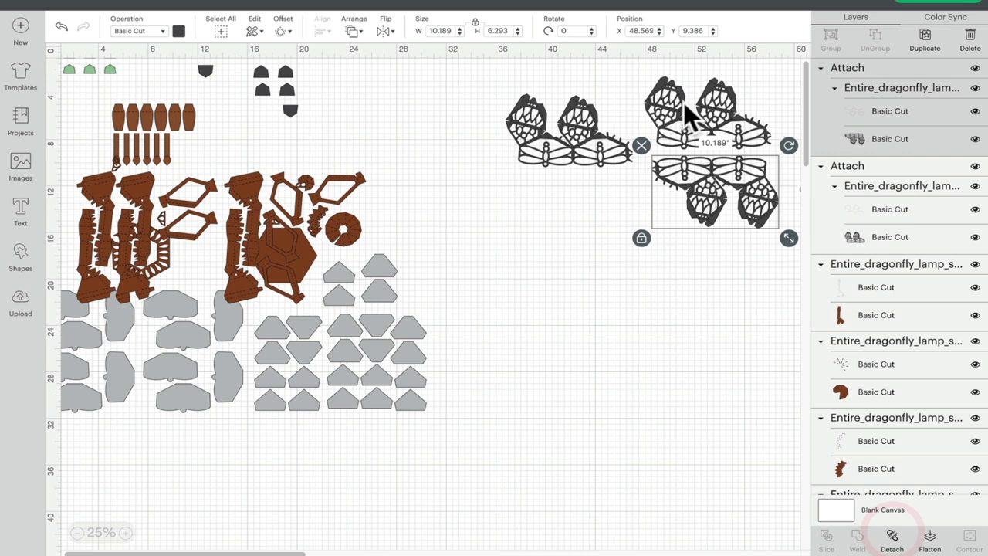
pyautogui.click(684, 102)
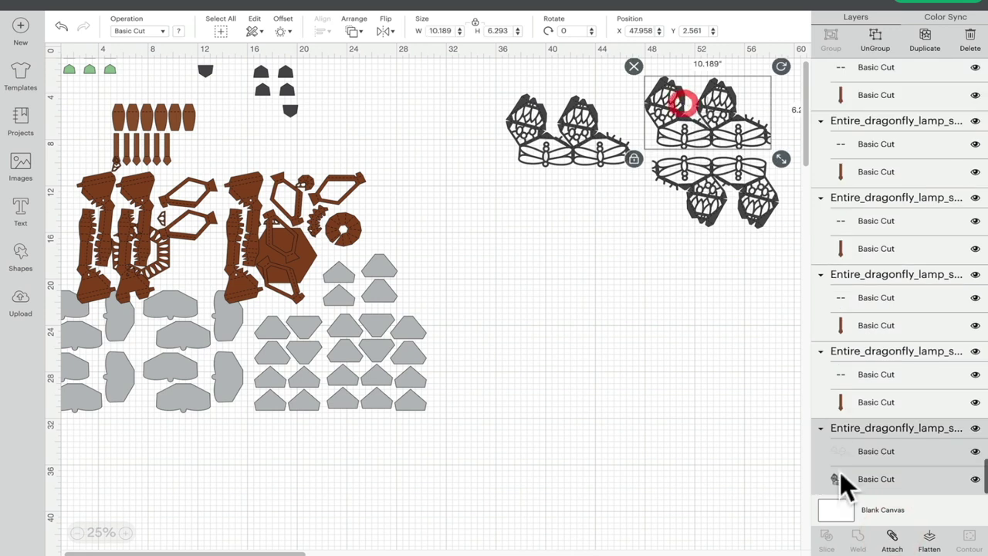
pyautogui.click(892, 537)
# Attach the six small dark pieces, move them below the dragonflies, and select the green pieces.
pyautogui.moveTo(244, 63); pyautogui.dragTo(325, 109)
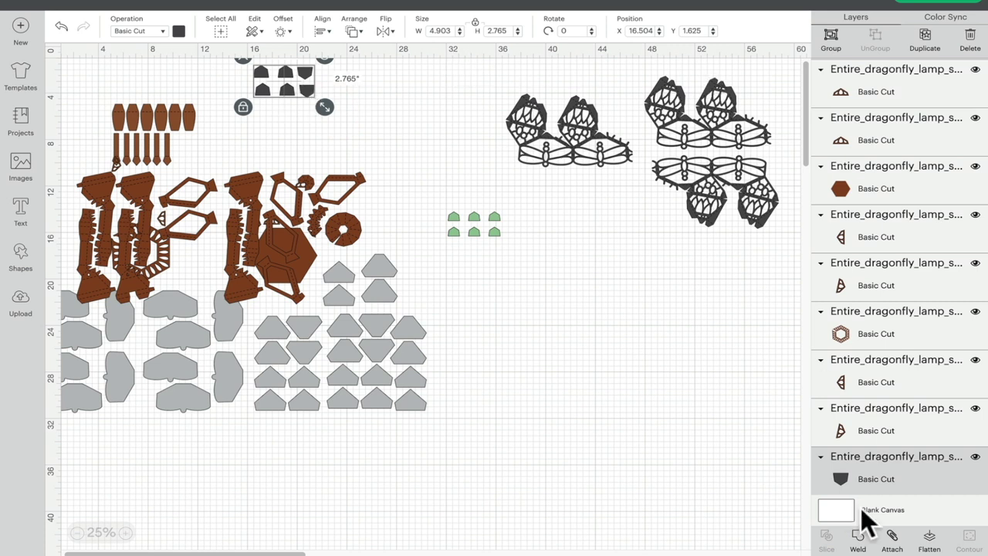
pyautogui.click(894, 538)
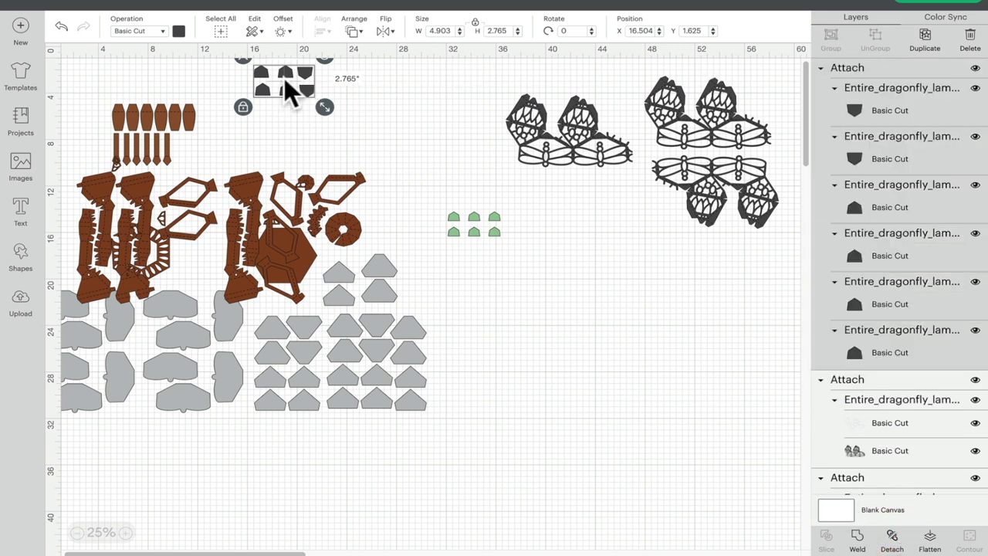
pyautogui.moveTo(289, 89); pyautogui.dragTo(724, 275)
pyautogui.moveTo(440, 202); pyautogui.dragTo(530, 249)
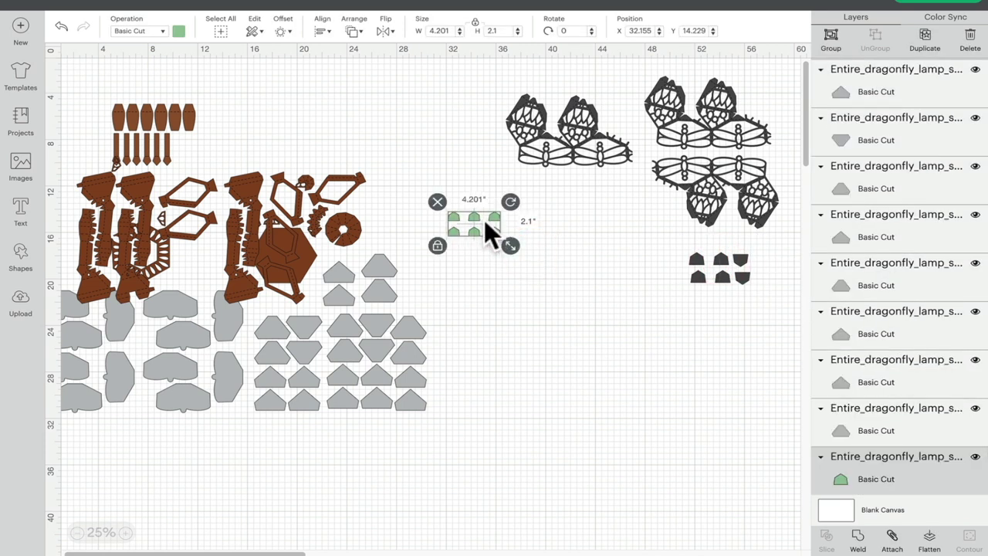
# Attach the six green pieces, then select the brown coffin pieces and spikes together.
pyautogui.click(890, 536)
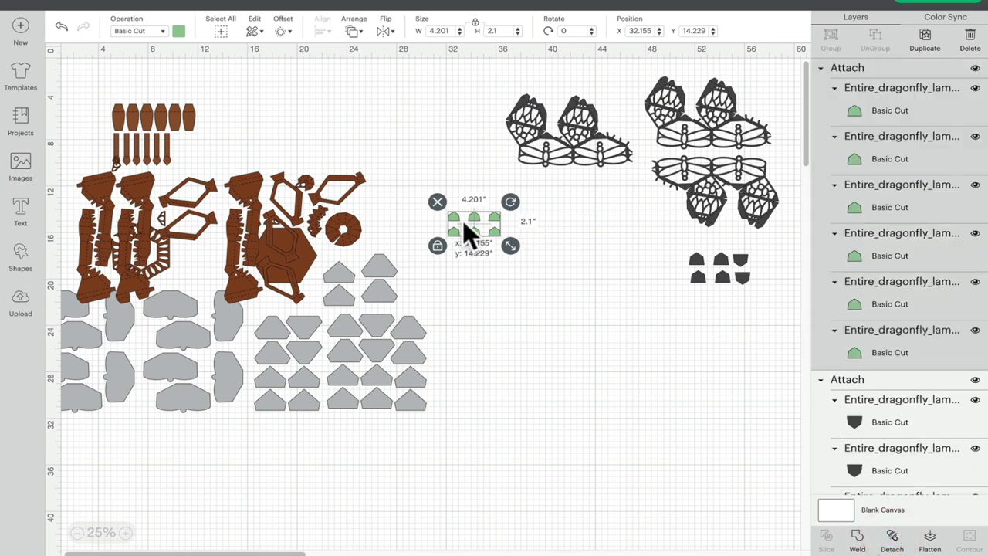
pyautogui.press('super+z')
pyautogui.press('super+z')
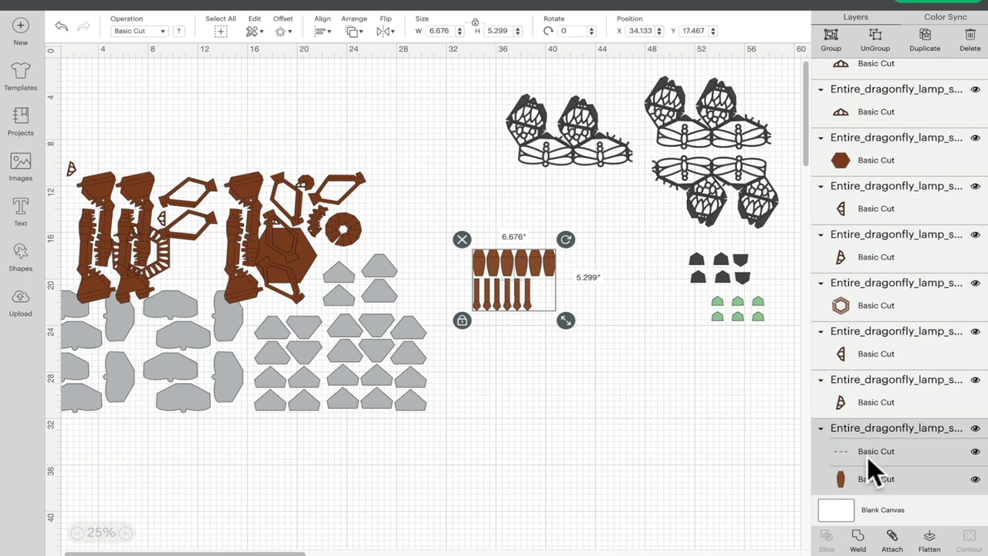
pyautogui.click(553, 390)
pyautogui.click(551, 252)
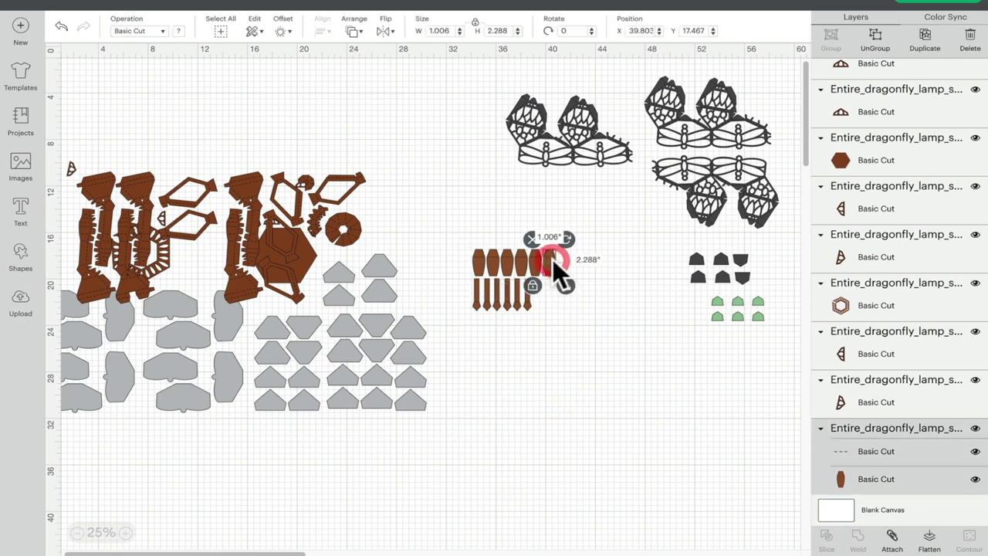
pyautogui.moveTo(446, 227); pyautogui.dragTo(588, 335)
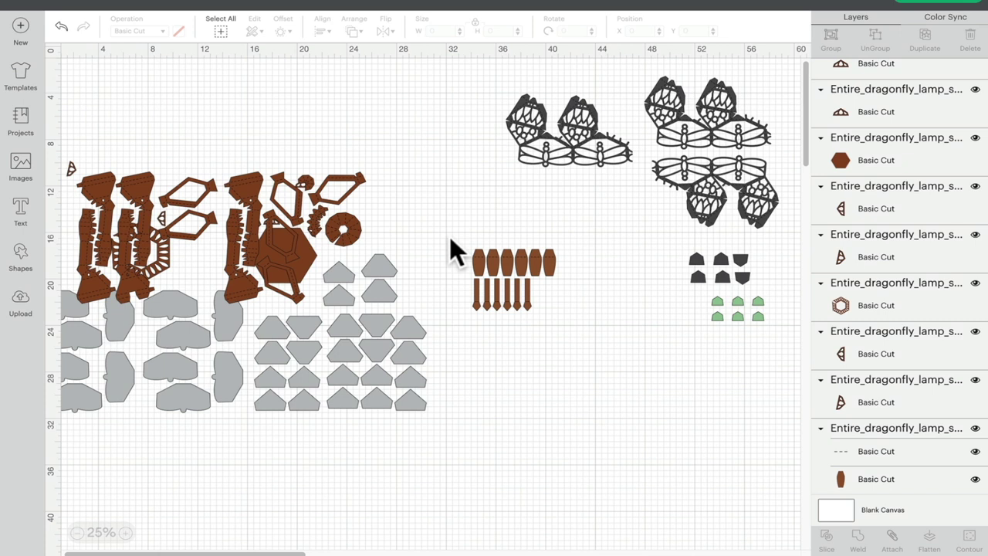
# Gather the brown ring and small pieces beside the coffin shapes and spikes.
pyautogui.moveTo(332, 223); pyautogui.dragTo(541, 291)
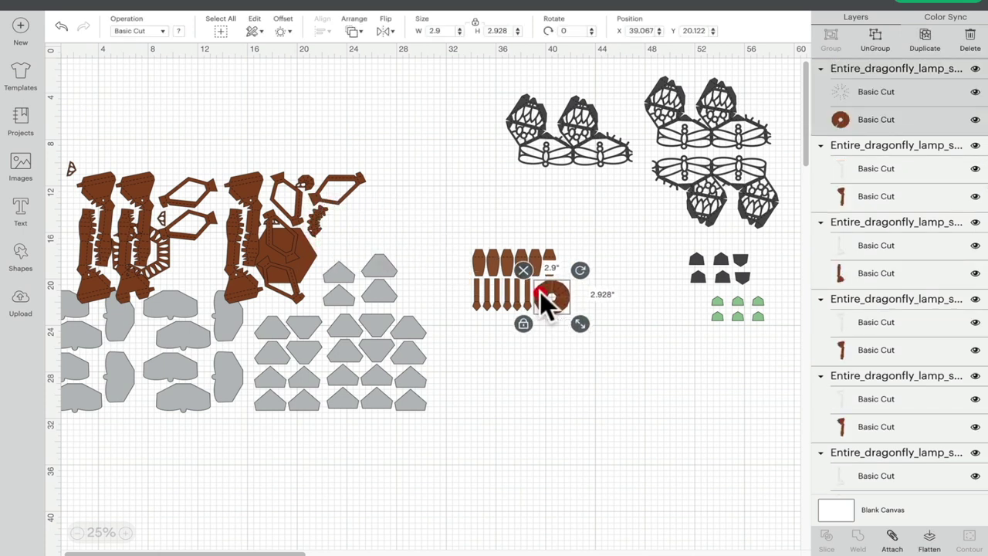
pyautogui.click(451, 233)
pyautogui.moveTo(452, 232); pyautogui.dragTo(582, 314)
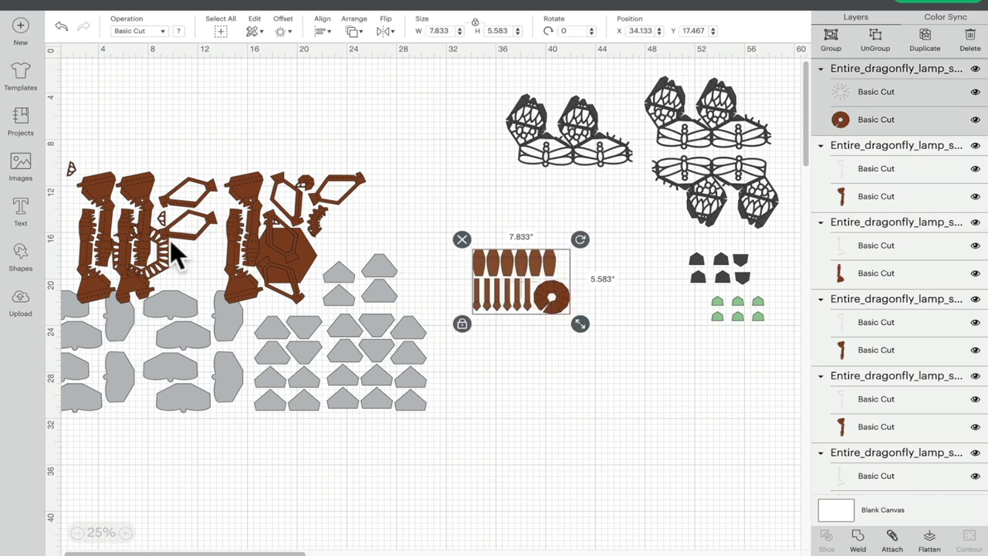
pyautogui.moveTo(441, 228); pyautogui.dragTo(616, 328)
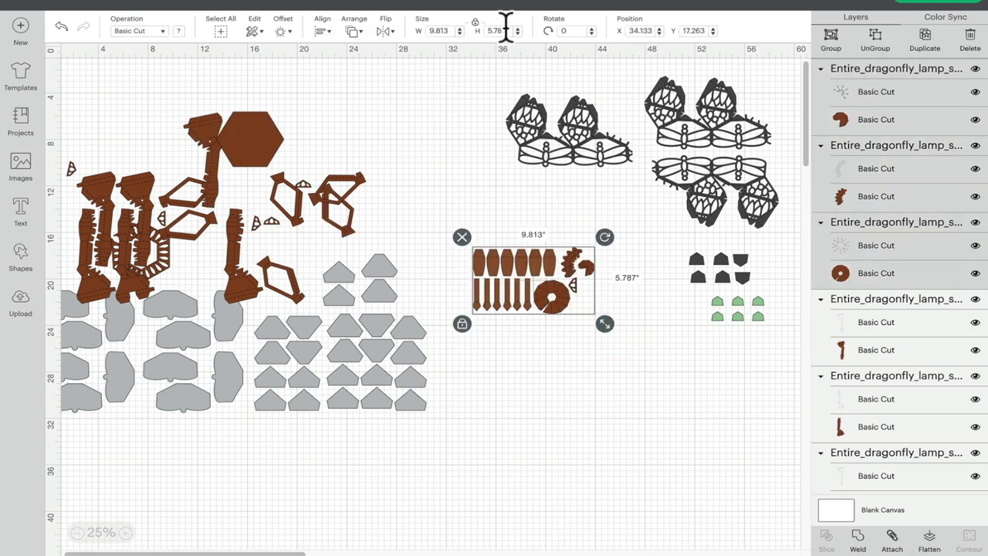
pyautogui.click(486, 357)
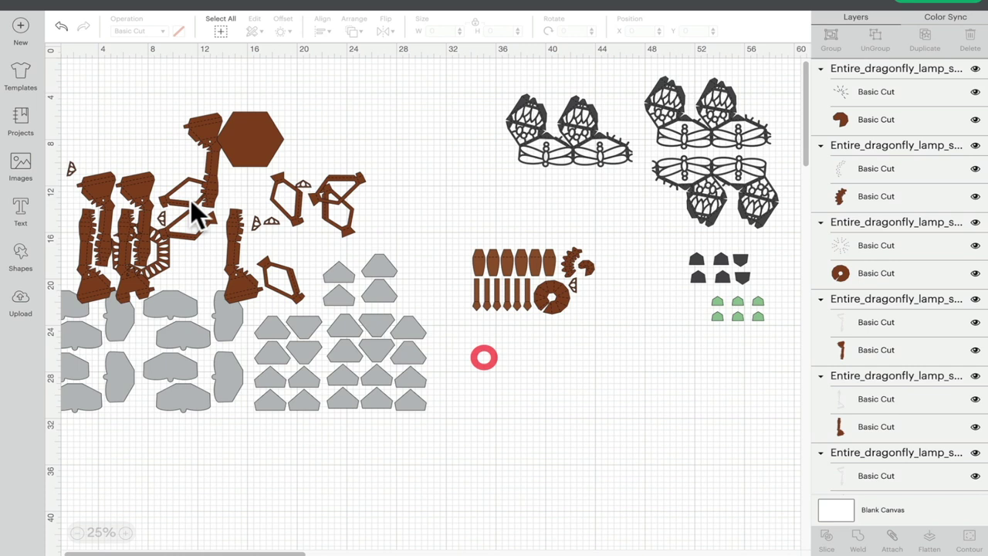
pyautogui.click(163, 219)
pyautogui.moveTo(165, 224); pyautogui.dragTo(323, 127)
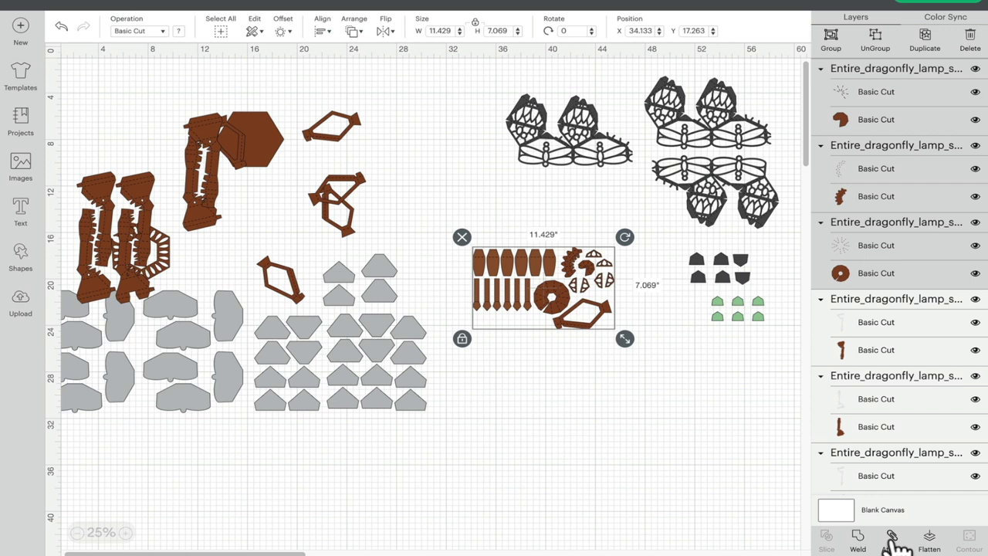
# Attach the gathered brown pieces, park the set at lower right, and centre a diamond frame.
pyautogui.click(891, 537)
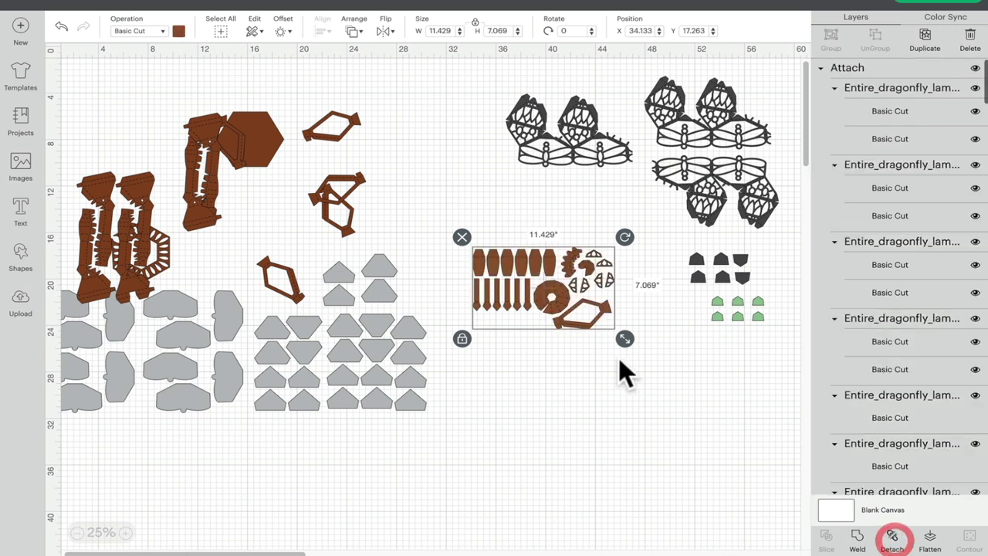
pyautogui.moveTo(600, 313); pyautogui.dragTo(738, 402)
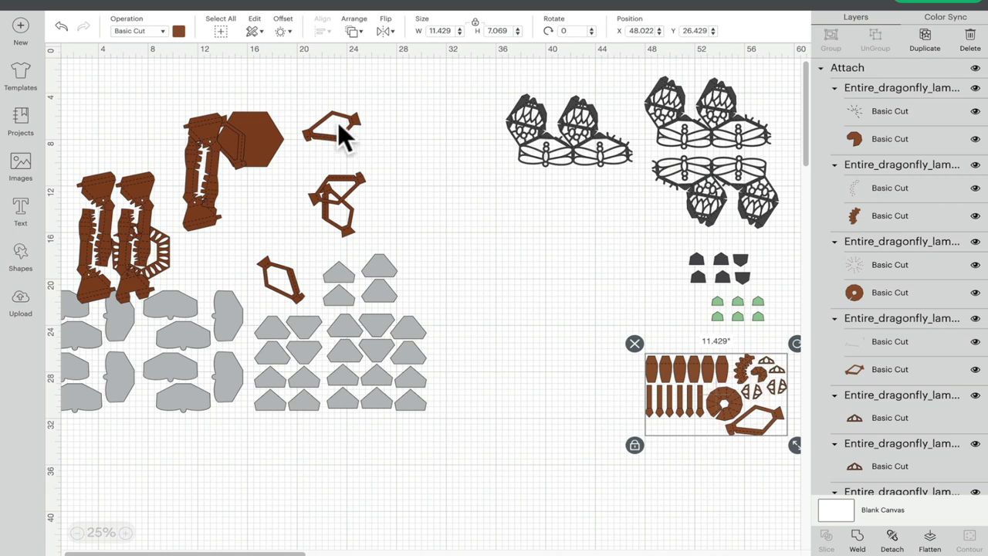
pyautogui.moveTo(343, 138); pyautogui.dragTo(487, 234)
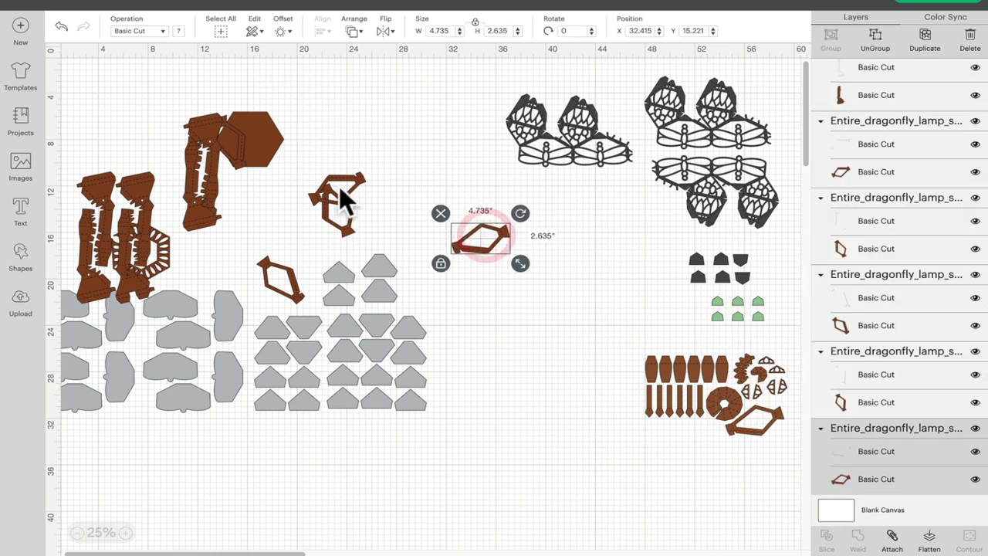
# Gather the five diamond frame pieces mid-canvas, attach them, and move the set down-right.
pyautogui.moveTo(360, 182); pyautogui.dragTo(561, 224)
pyautogui.click(437, 203)
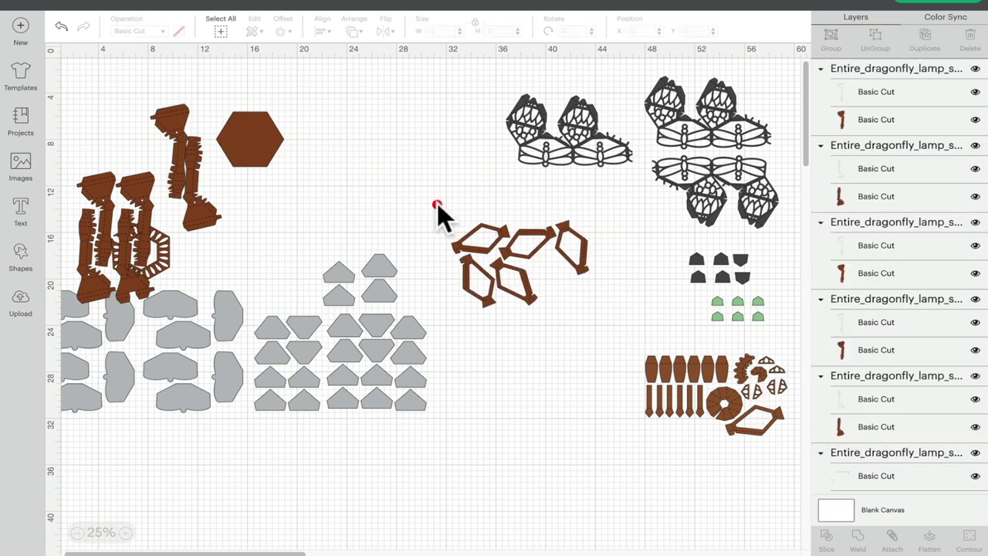
pyautogui.moveTo(429, 209); pyautogui.dragTo(606, 314)
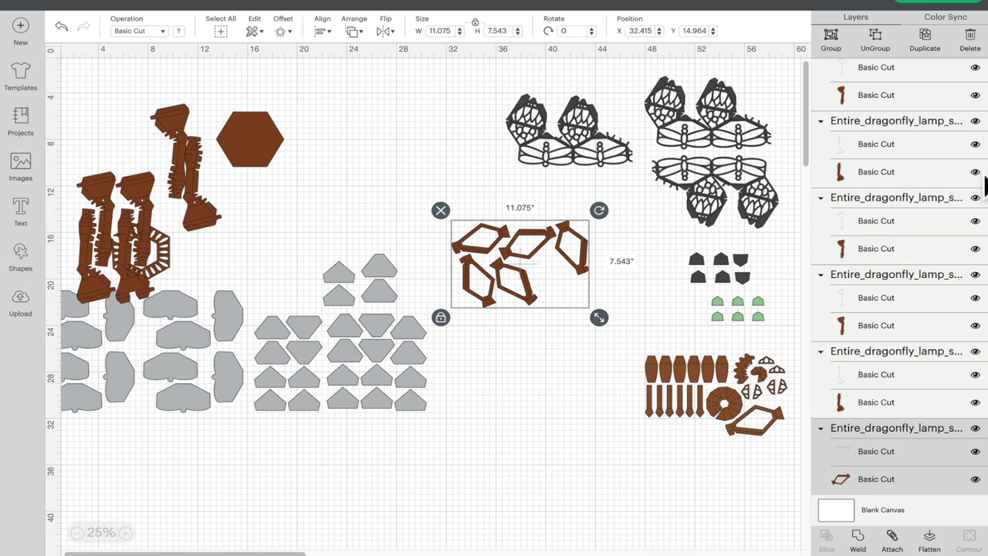
pyautogui.click(892, 536)
pyautogui.moveTo(537, 248); pyautogui.dragTo(751, 474)
# Rotate two brown leg pieces 90° to lie horizontally and stack them mid-canvas.
pyautogui.moveTo(108, 195); pyautogui.dragTo(515, 217)
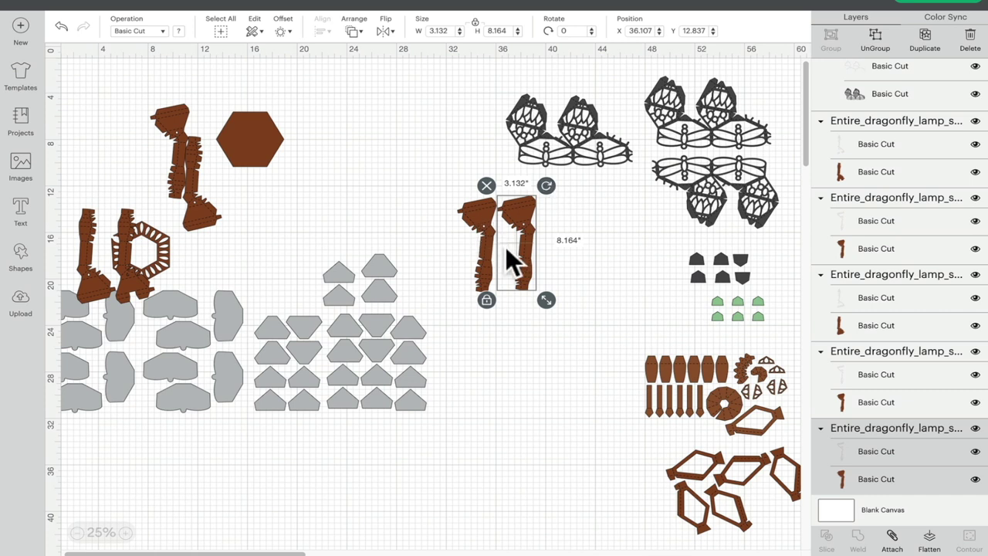
pyautogui.moveTo(548, 183); pyautogui.dragTo(602, 271)
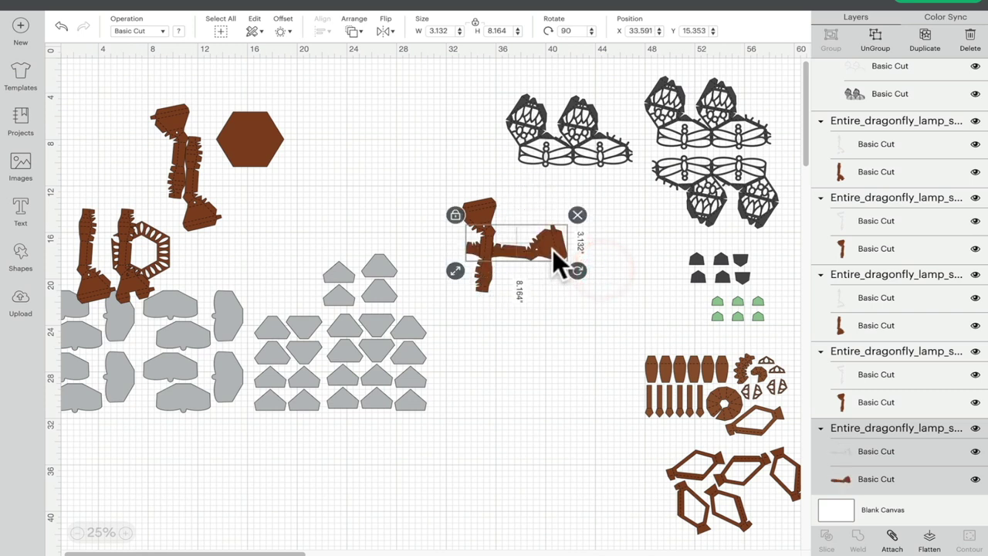
pyautogui.moveTo(553, 250); pyautogui.dragTo(600, 212)
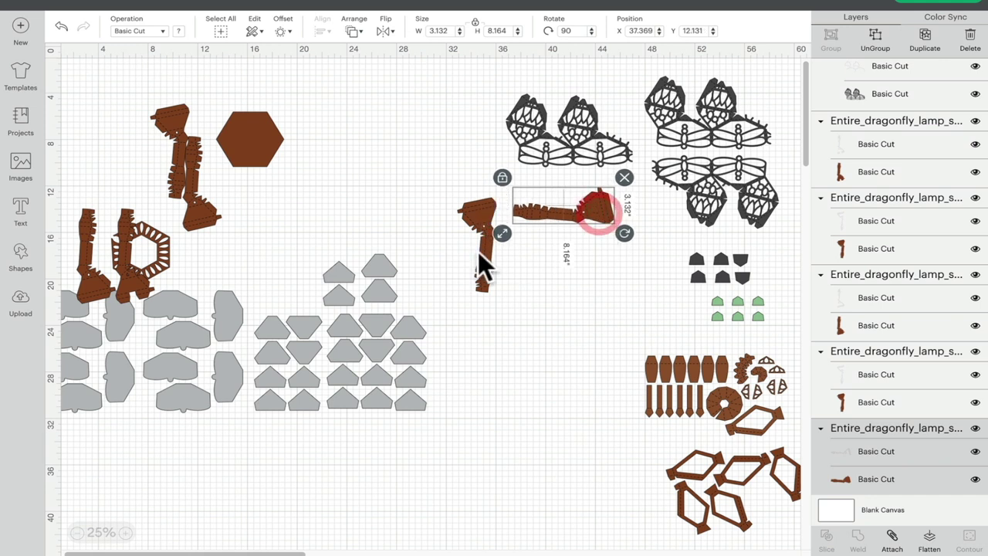
pyautogui.moveTo(480, 255); pyautogui.dragTo(554, 293)
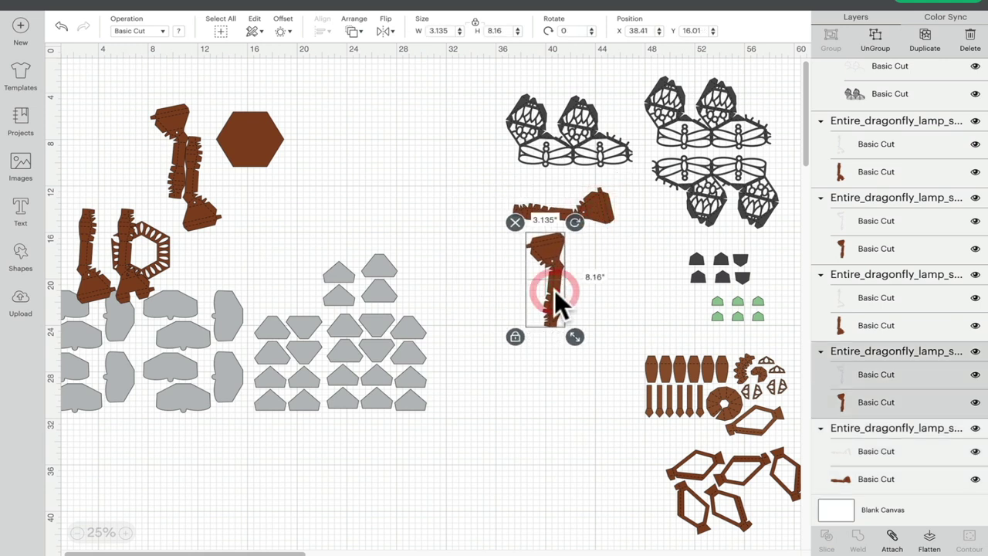
pyautogui.moveTo(576, 223); pyautogui.dragTo(477, 238)
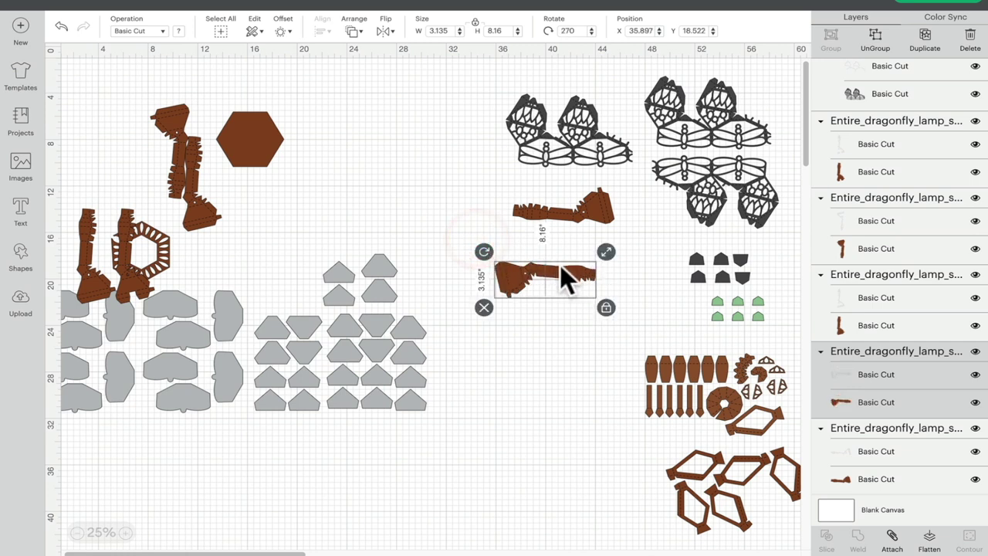
pyautogui.moveTo(560, 265); pyautogui.dragTo(579, 229)
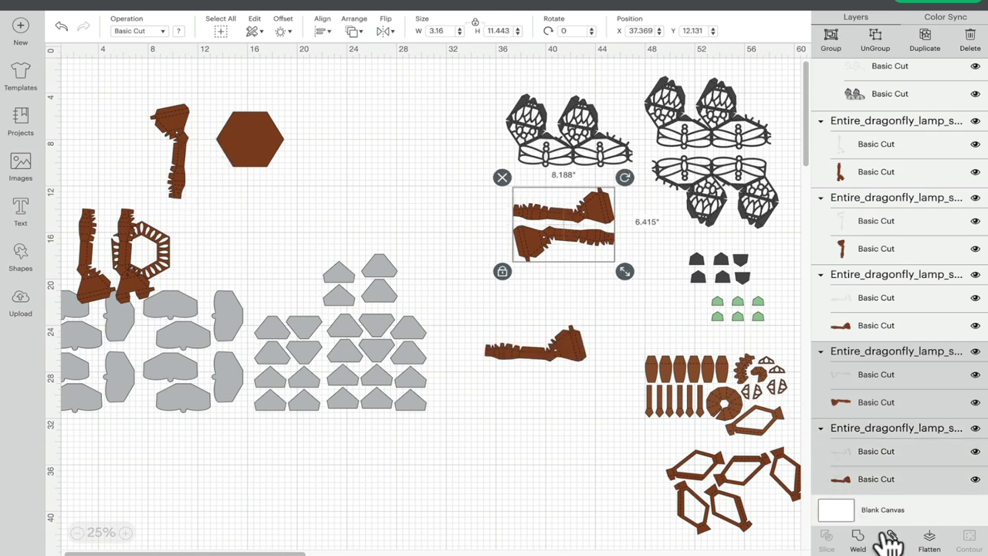
# Attach the horizontal leg pieces in pairs and move them into the lower-right brown pile.
pyautogui.click(892, 539)
pyautogui.moveTo(572, 214); pyautogui.dragTo(756, 458)
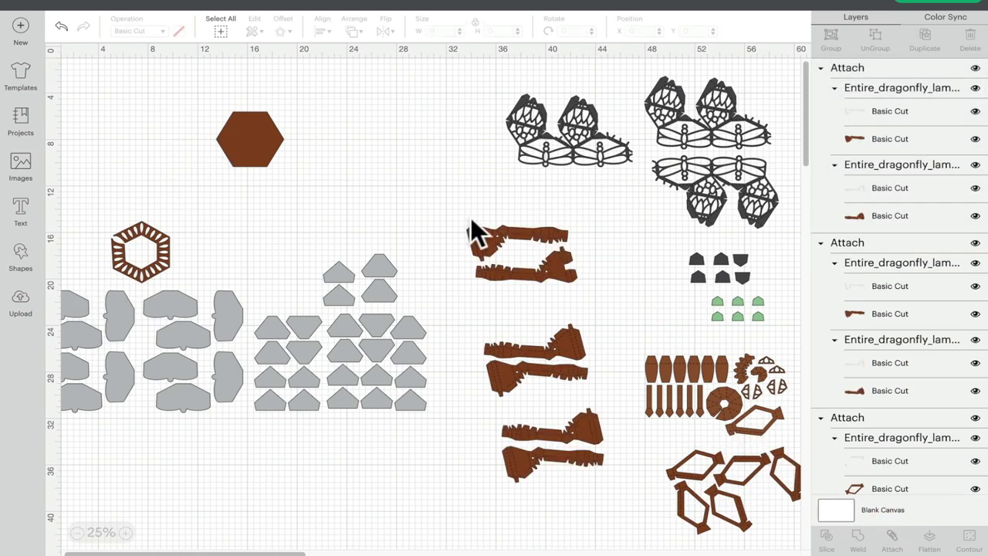
pyautogui.moveTo(465, 214); pyautogui.dragTo(610, 288)
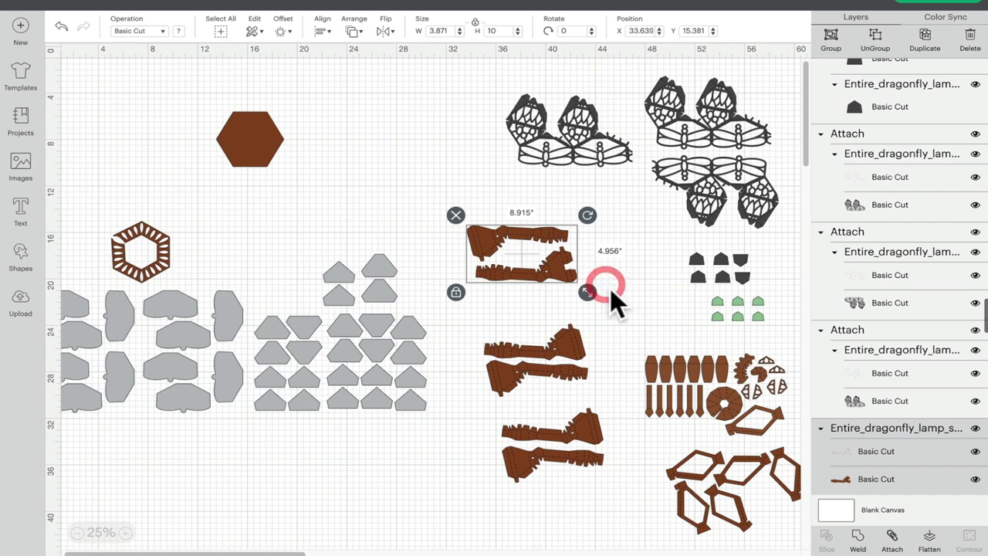
pyautogui.click(893, 538)
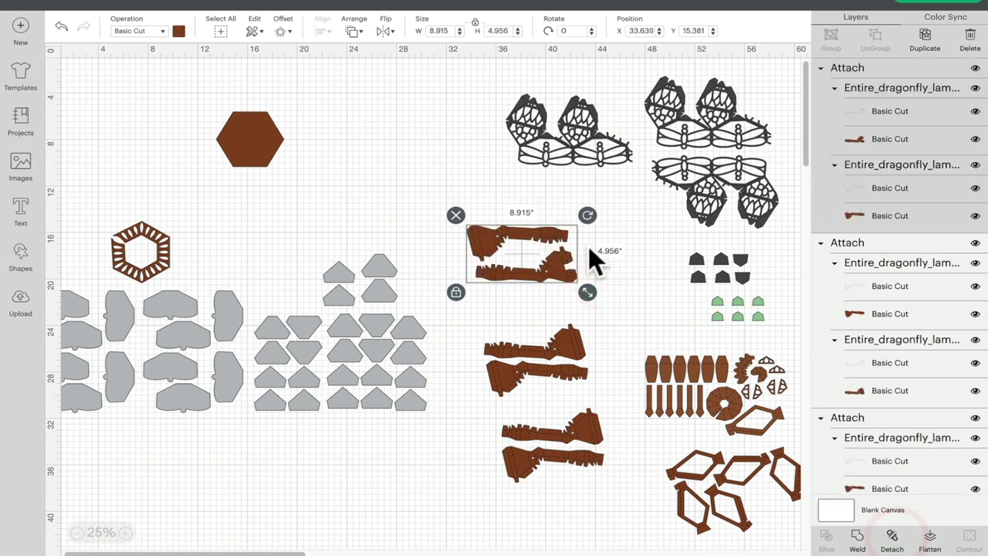
pyautogui.moveTo(550, 245); pyautogui.dragTo(751, 431)
pyautogui.moveTo(580, 356); pyautogui.dragTo(753, 447)
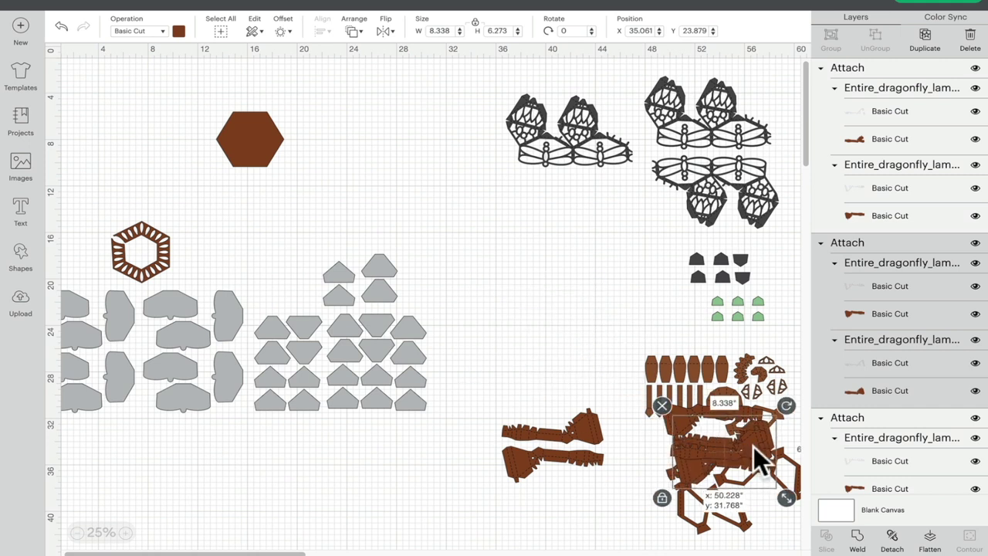
pyautogui.moveTo(593, 433); pyautogui.dragTo(725, 444)
# Attach the solid and ring hexagons and drop the pair onto the brown pieces.
pyautogui.moveTo(258, 150); pyautogui.dragTo(219, 163)
pyautogui.moveTo(171, 232); pyautogui.dragTo(308, 162)
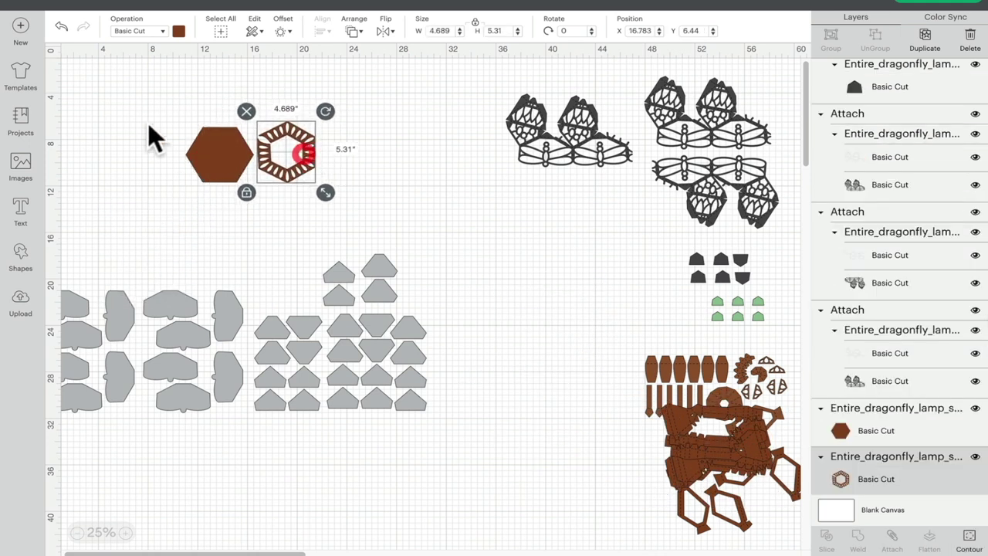
pyautogui.moveTo(146, 123); pyautogui.dragTo(316, 174)
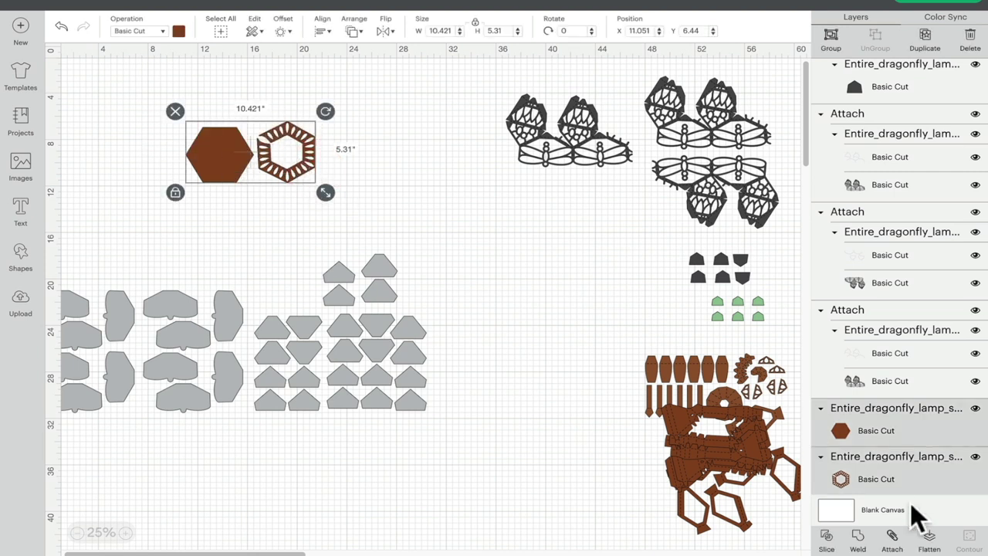
pyautogui.click(893, 538)
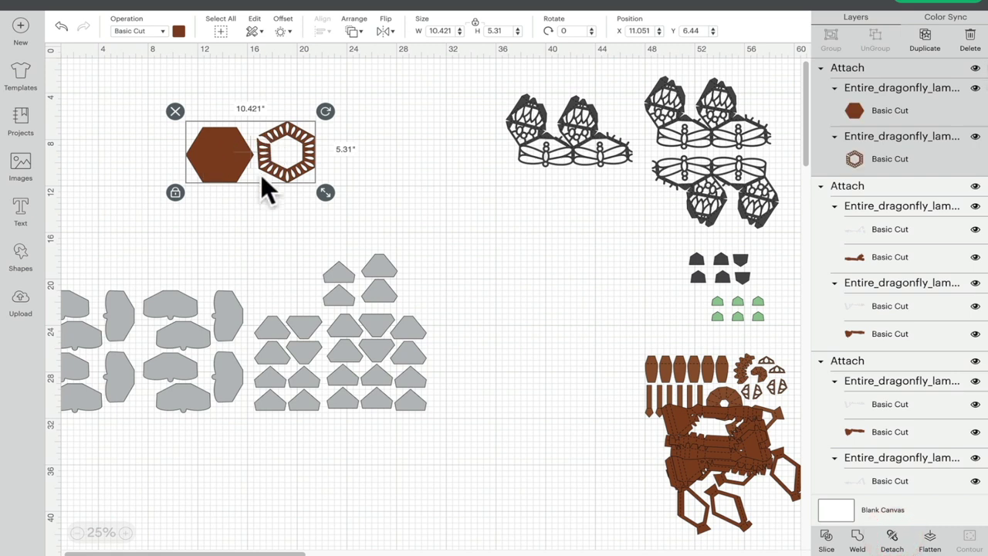
pyautogui.moveTo(254, 153); pyautogui.dragTo(748, 450)
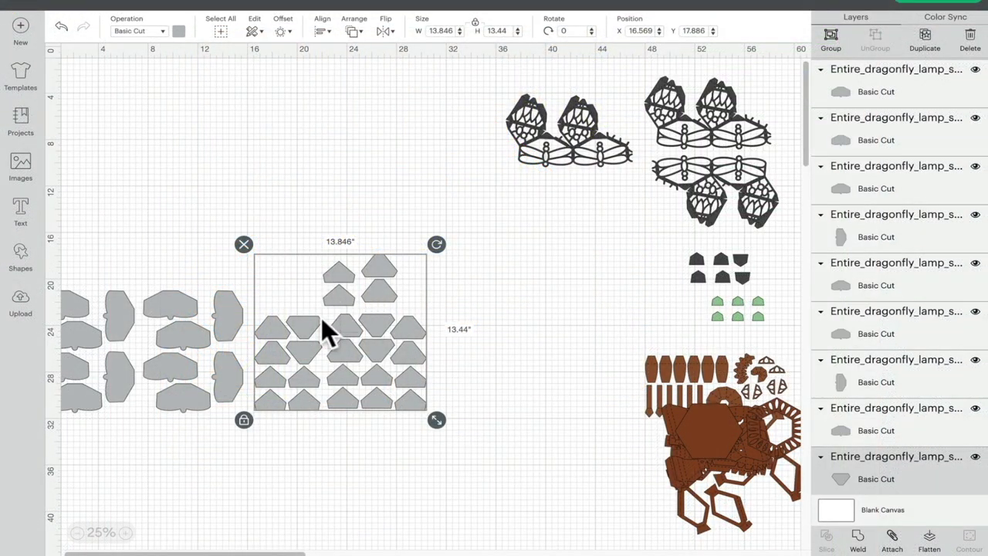
# Move four small grey pieces to the top-left and align the top row by top edges.
pyautogui.click(499, 321)
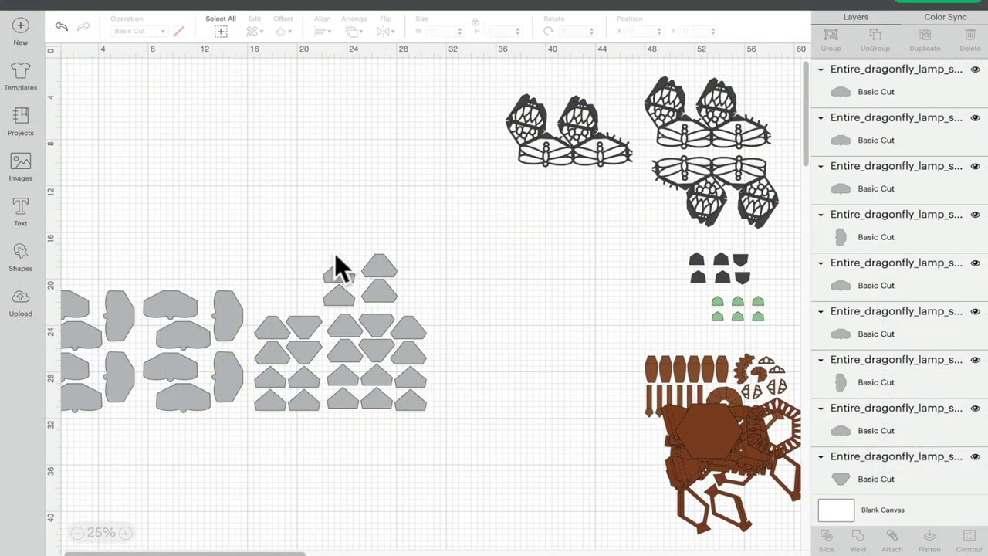
pyautogui.moveTo(292, 238); pyautogui.dragTo(193, 161)
pyautogui.click(209, 143)
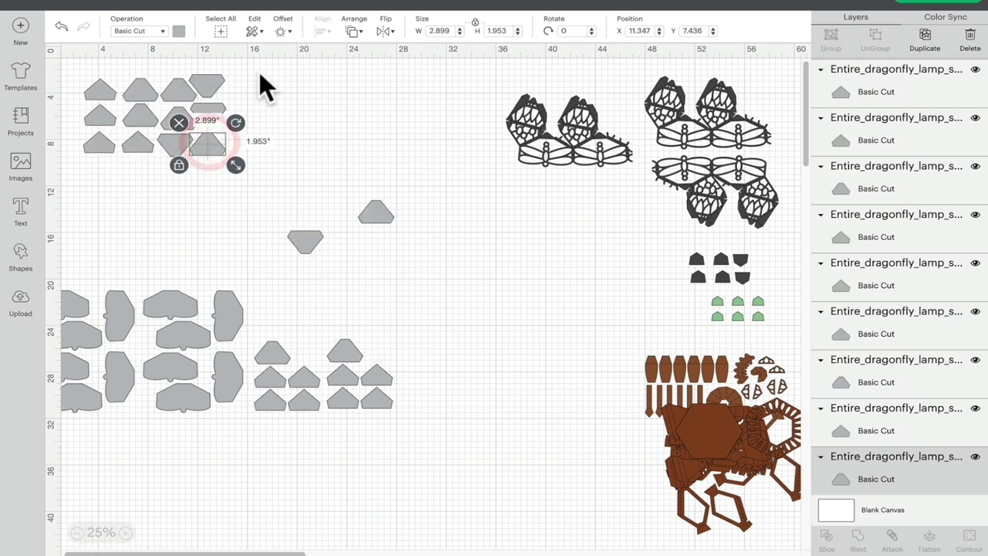
pyautogui.moveTo(259, 74); pyautogui.dragTo(89, 102)
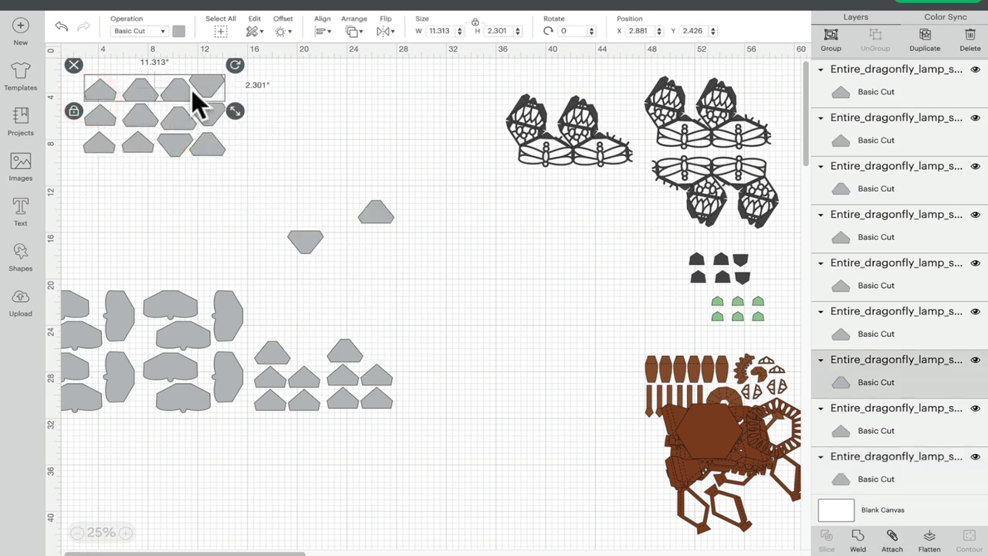
pyautogui.click(320, 30)
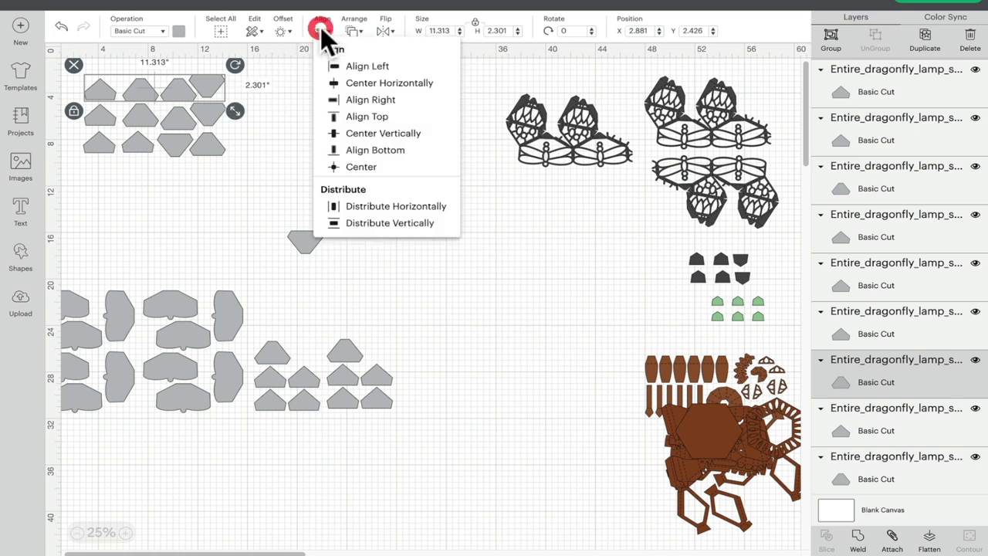
pyautogui.click(368, 116)
pyautogui.click(267, 132)
# Top-align the second and third rows of four grey pieces.
pyautogui.moveTo(236, 112); pyautogui.dragTo(84, 127)
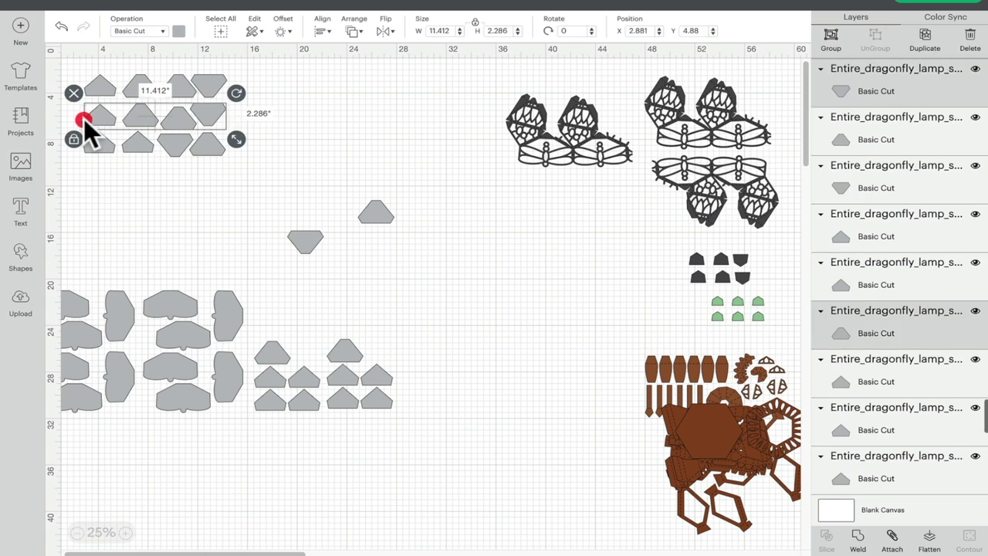
pyautogui.click(325, 30)
pyautogui.click(367, 118)
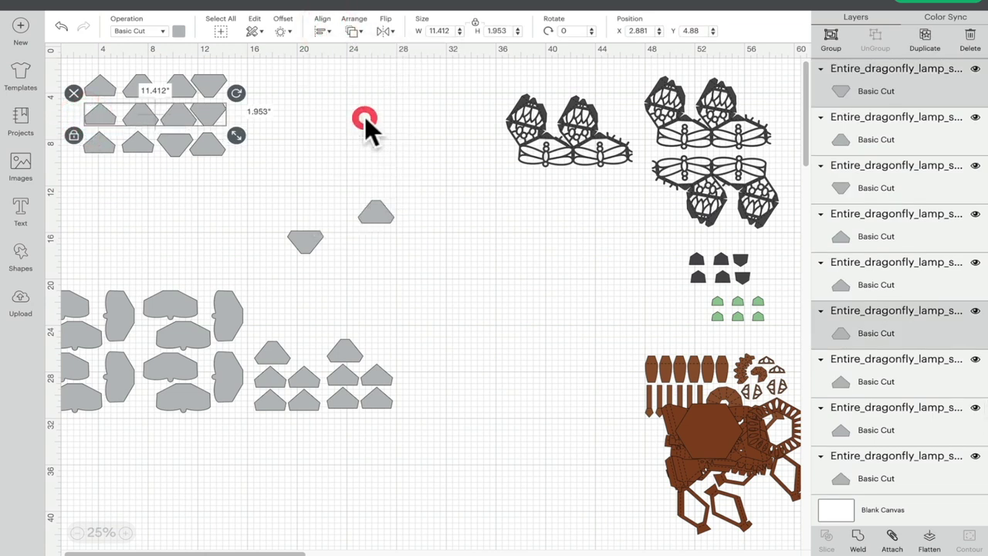
pyautogui.moveTo(242, 141); pyautogui.dragTo(80, 161)
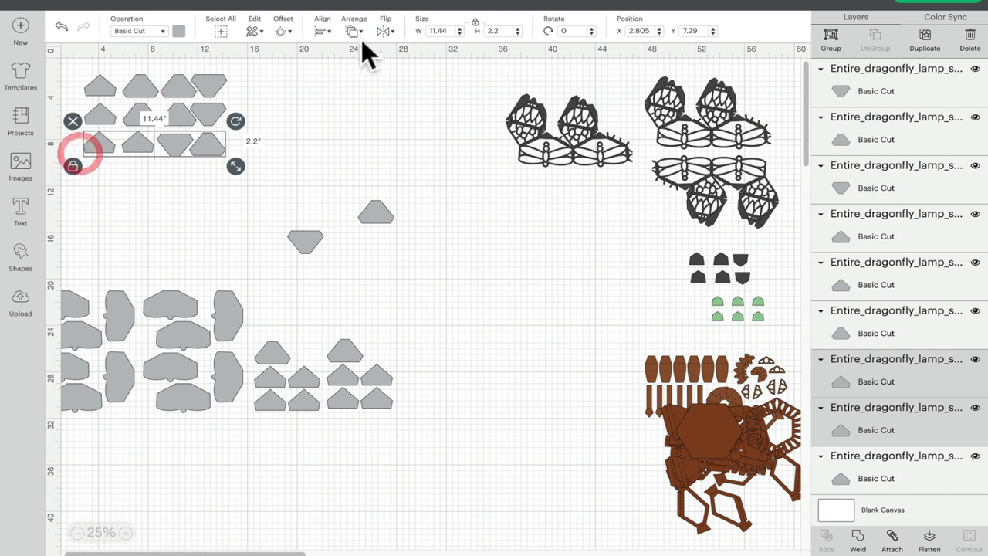
pyautogui.click(318, 27)
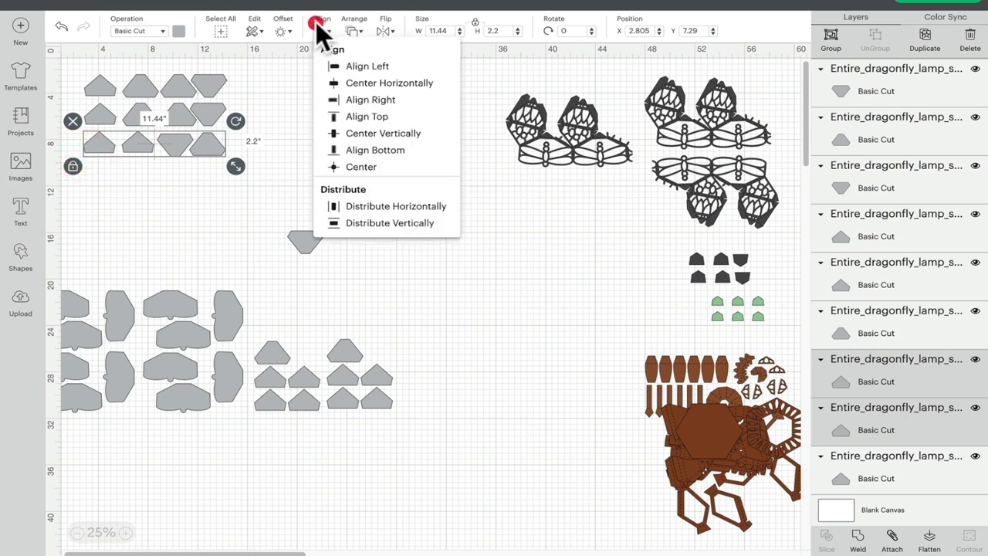
pyautogui.click(356, 118)
pyautogui.click(284, 126)
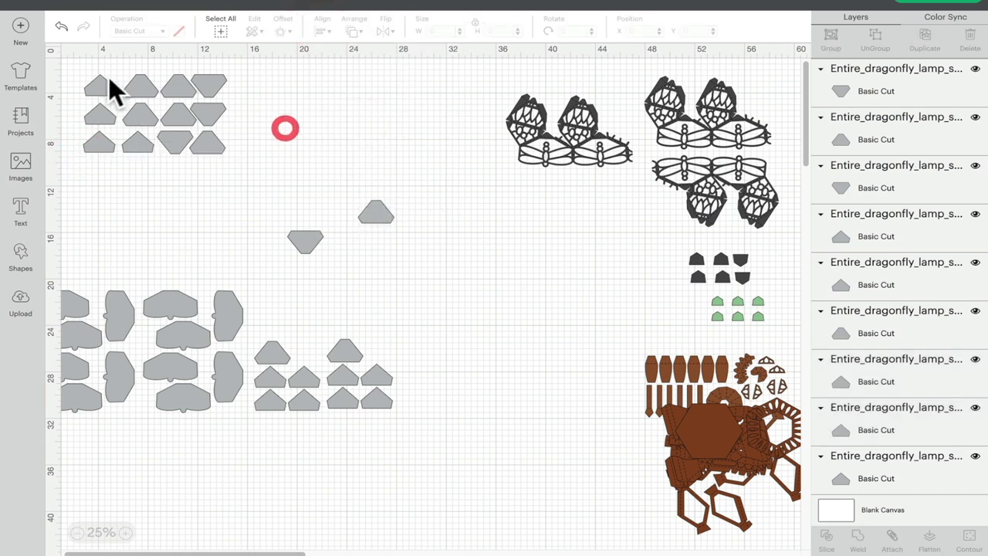
# Nudge the left column of three pieces two steps right, then select all twelve pieces.
pyautogui.moveTo(73, 70); pyautogui.dragTo(256, 159)
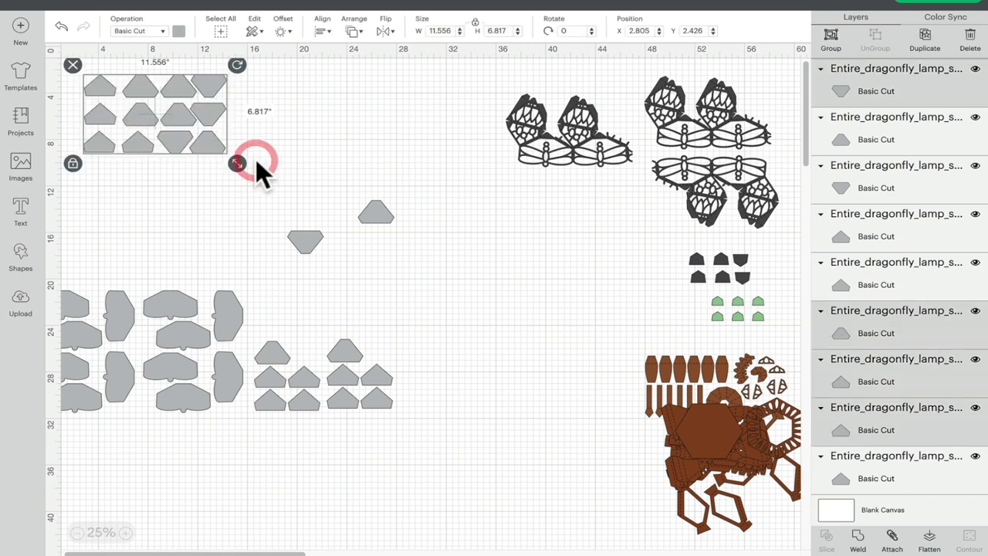
pyautogui.click(273, 128)
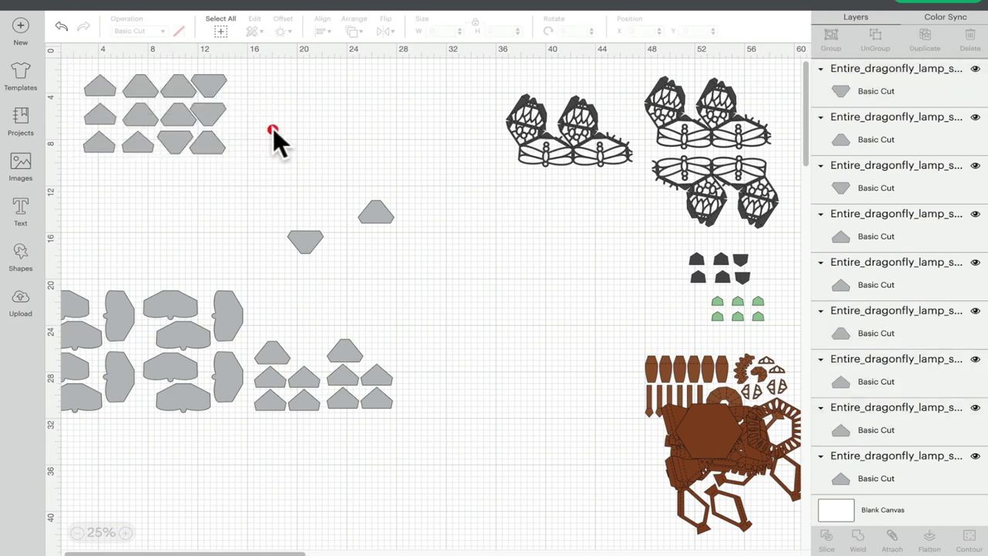
pyautogui.moveTo(70, 78); pyautogui.dragTo(106, 149)
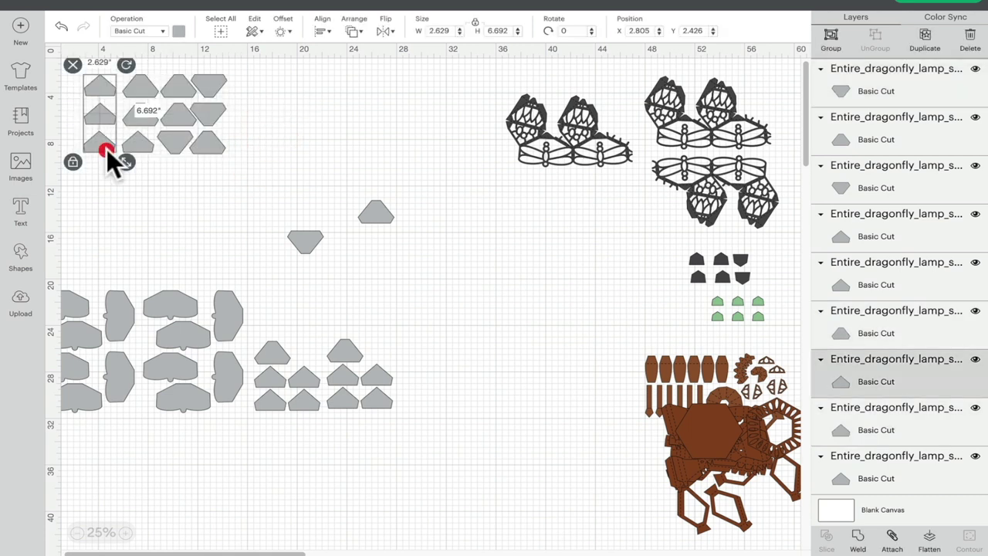
pyautogui.press('Right')
pyautogui.press('Right')
pyautogui.press('Right')
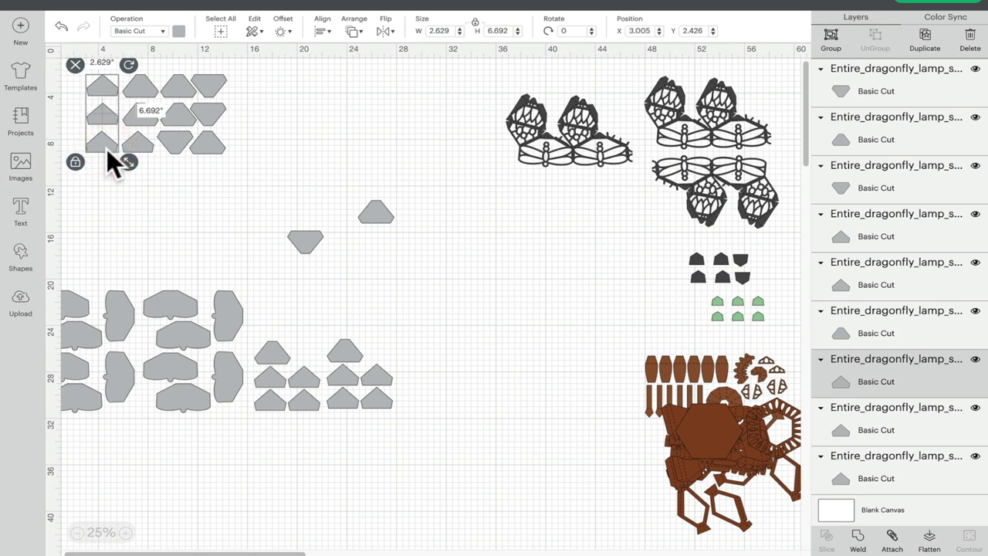
pyautogui.press('Right')
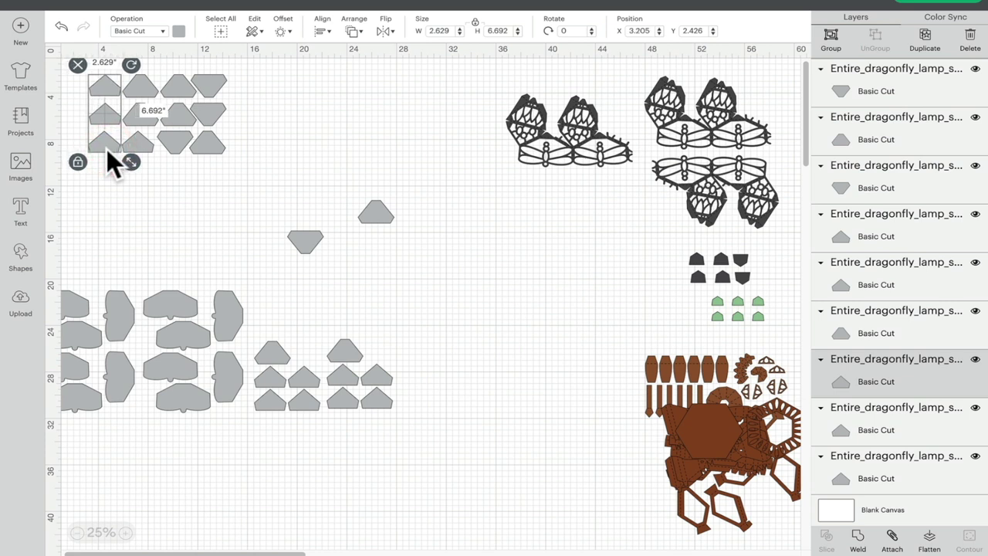
pyautogui.click(291, 135)
pyautogui.moveTo(64, 65); pyautogui.dragTo(263, 169)
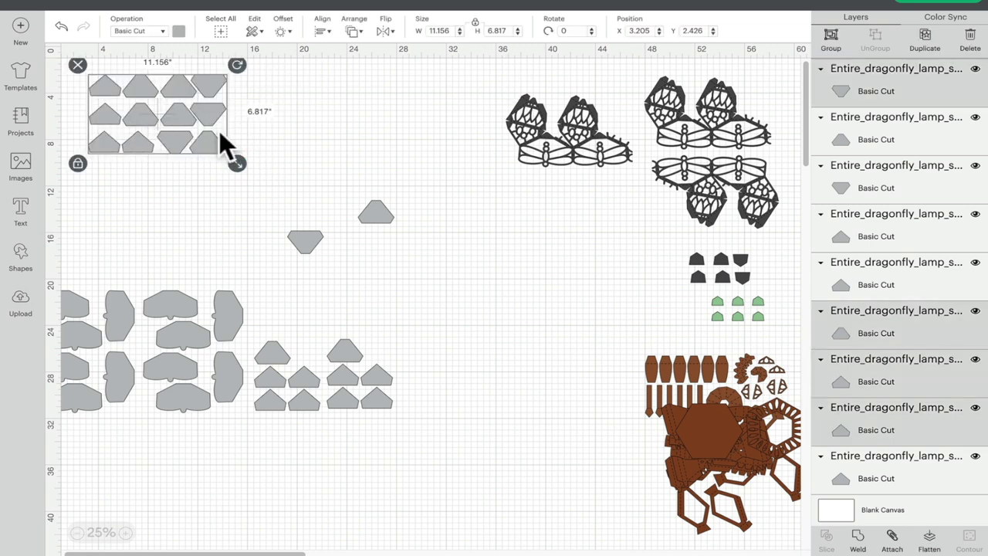
# Attach the twelve small pieces and the tall grey pieces into sets and reposition them.
pyautogui.click(893, 538)
pyautogui.moveTo(166, 114); pyautogui.dragTo(380, 126)
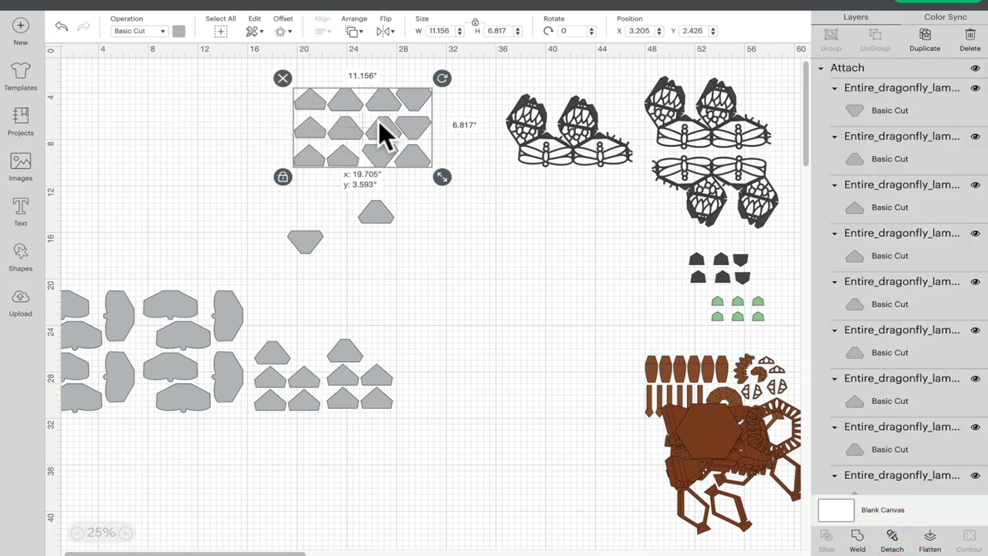
pyautogui.moveTo(311, 235); pyautogui.dragTo(162, 129)
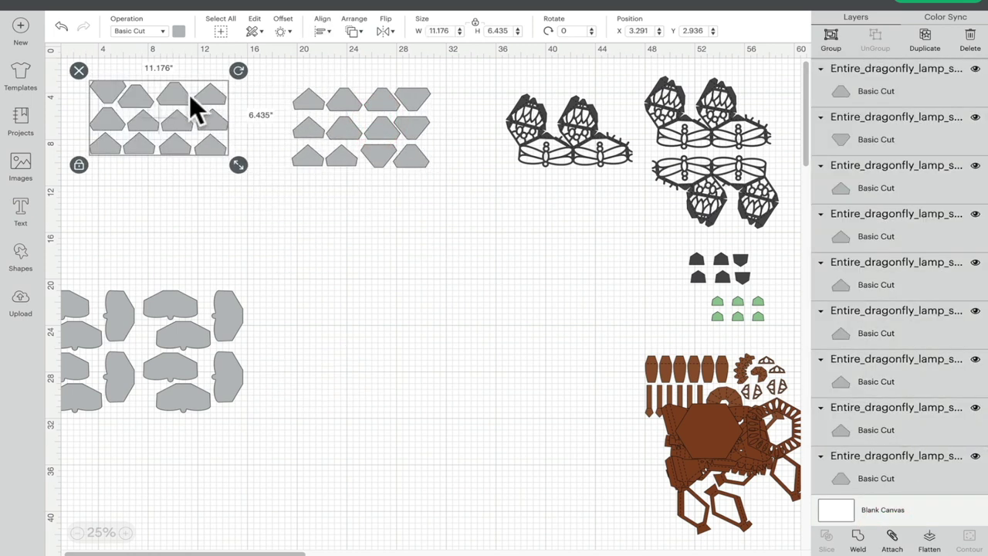
pyautogui.click(892, 538)
pyautogui.click(169, 143)
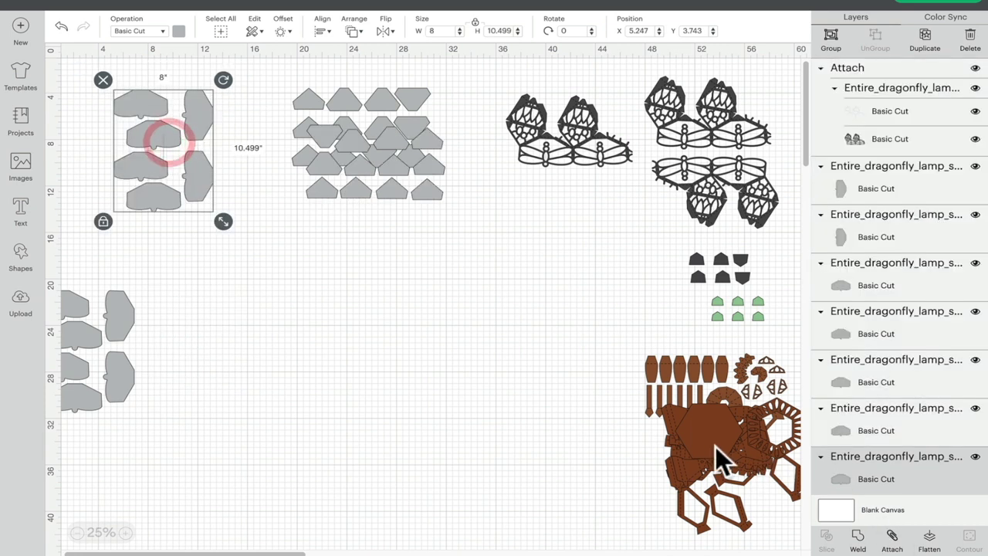
pyautogui.click(892, 538)
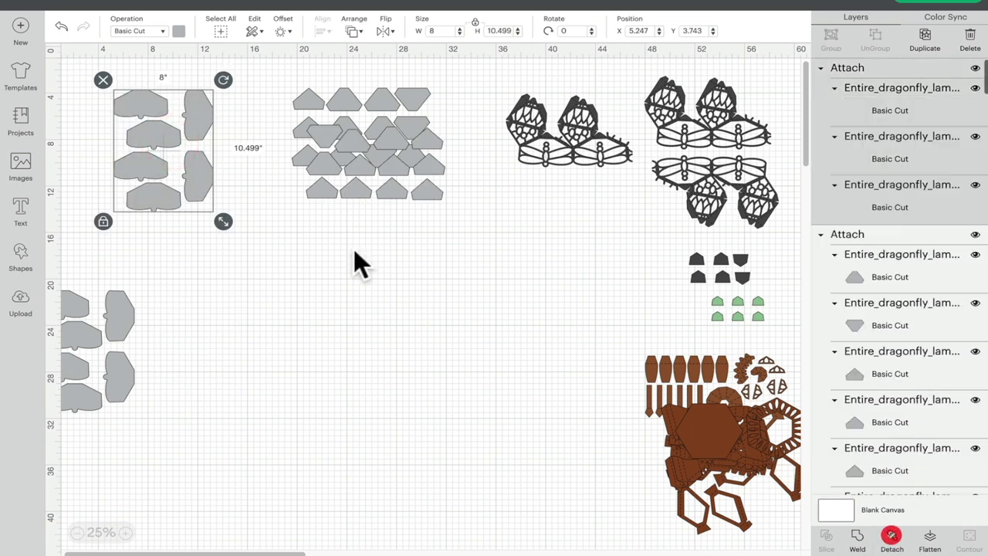
pyautogui.moveTo(173, 283); pyautogui.dragTo(62, 433)
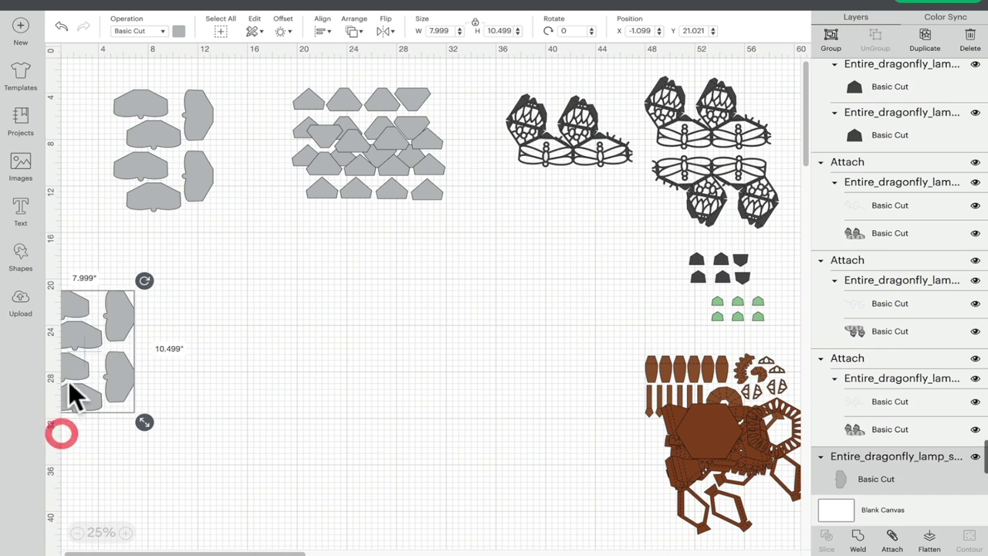
pyautogui.moveTo(70, 395); pyautogui.dragTo(249, 335)
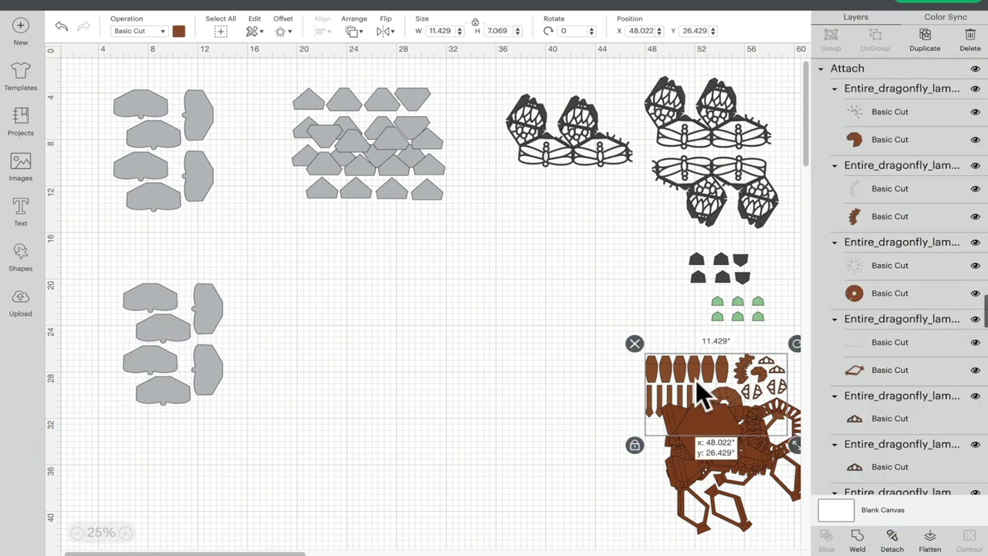
# Gather all the brown dragonfly pieces into one pile near the canvas centre.
pyautogui.moveTo(702, 393); pyautogui.dragTo(512, 375)
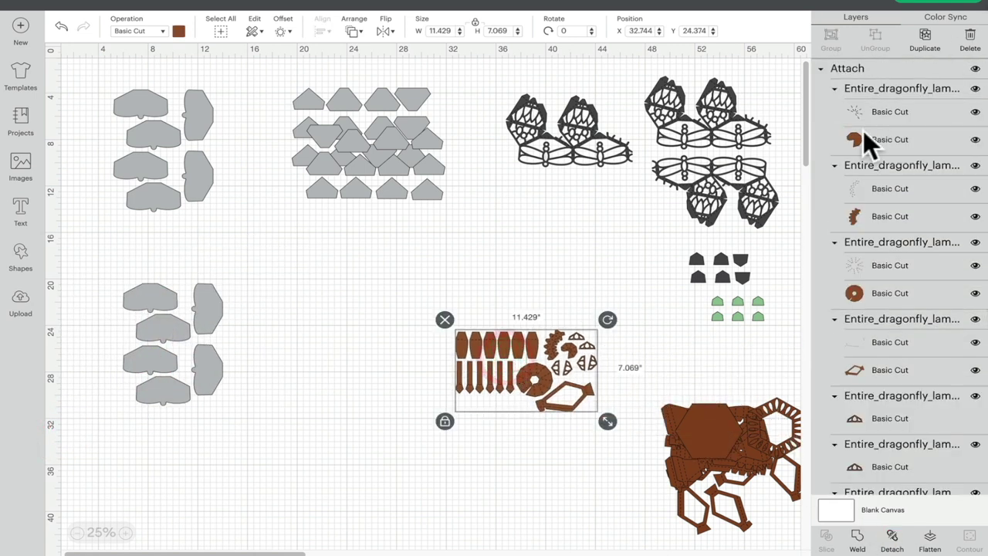
pyautogui.moveTo(685, 407); pyautogui.dragTo(470, 404)
pyautogui.moveTo(703, 454); pyautogui.dragTo(463, 383)
pyautogui.moveTo(728, 457); pyautogui.dragTo(509, 360)
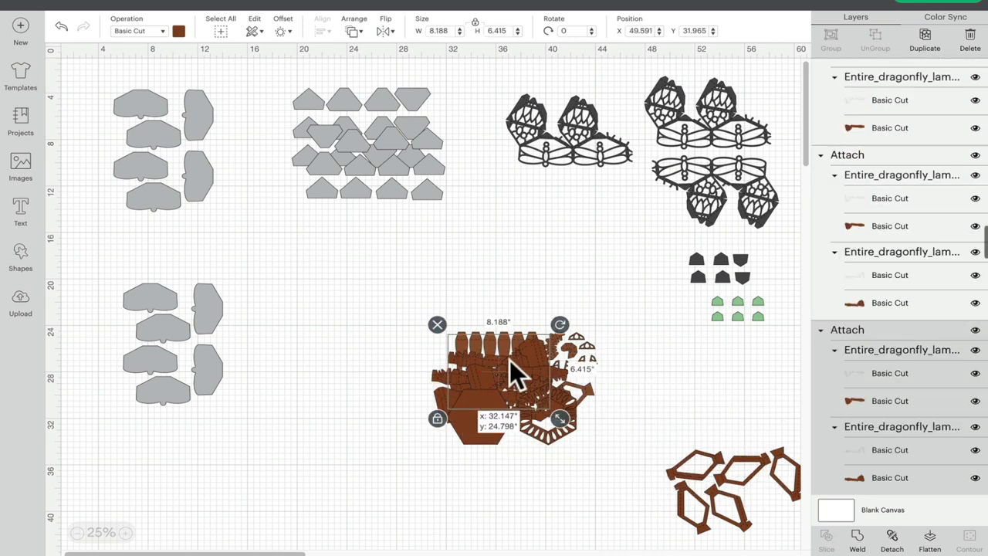
pyautogui.moveTo(728, 460); pyautogui.dragTo(551, 364)
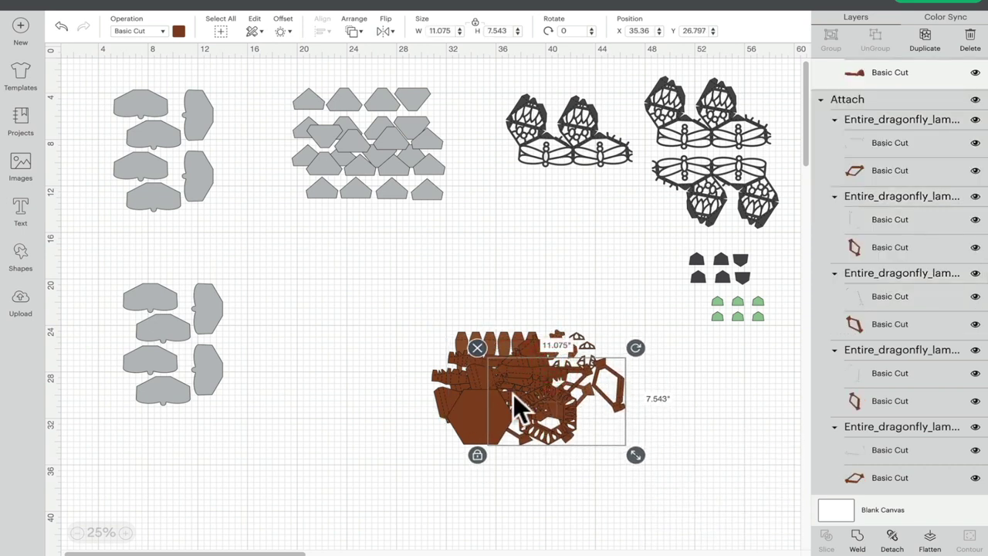
pyautogui.click(732, 175)
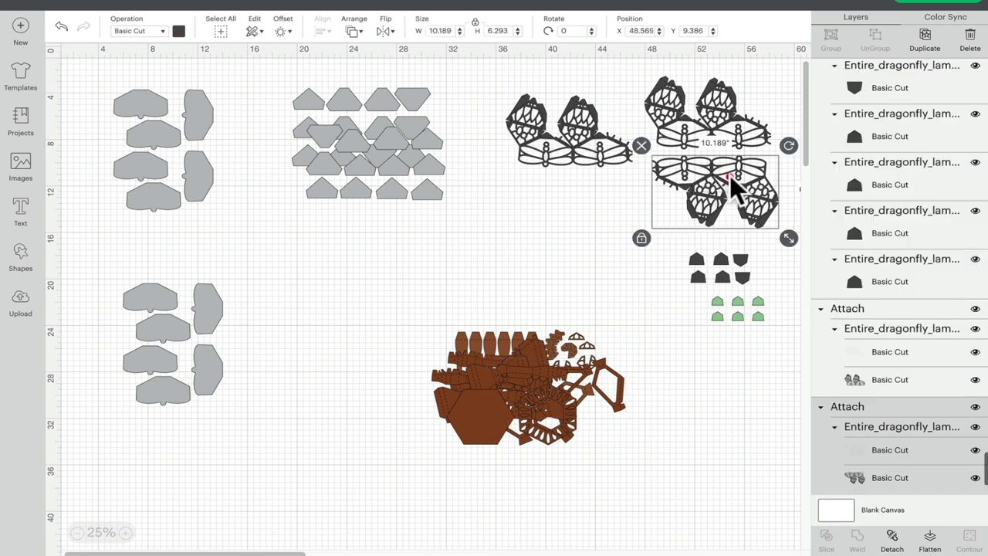
pyautogui.click(964, 8)
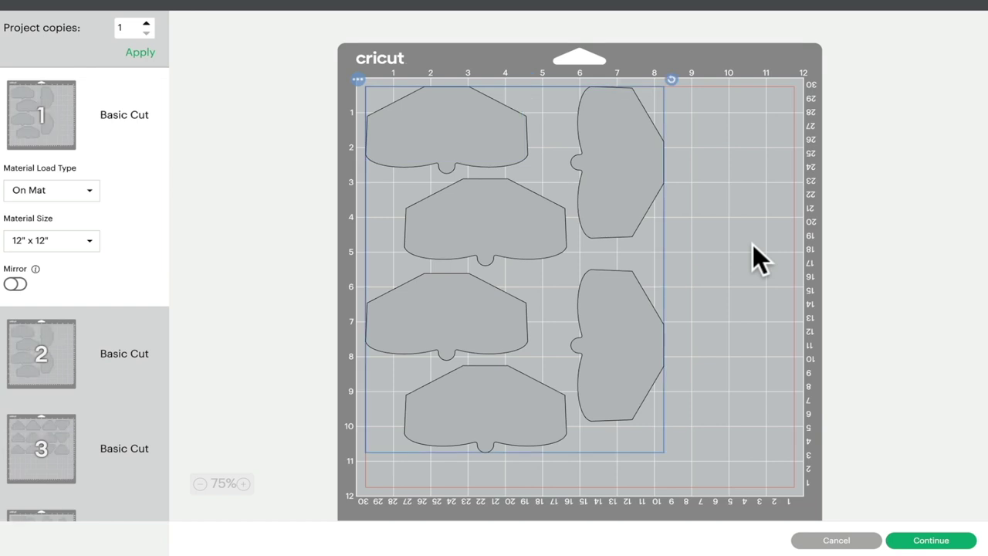
pyautogui.click(72, 446)
pyautogui.click(64, 513)
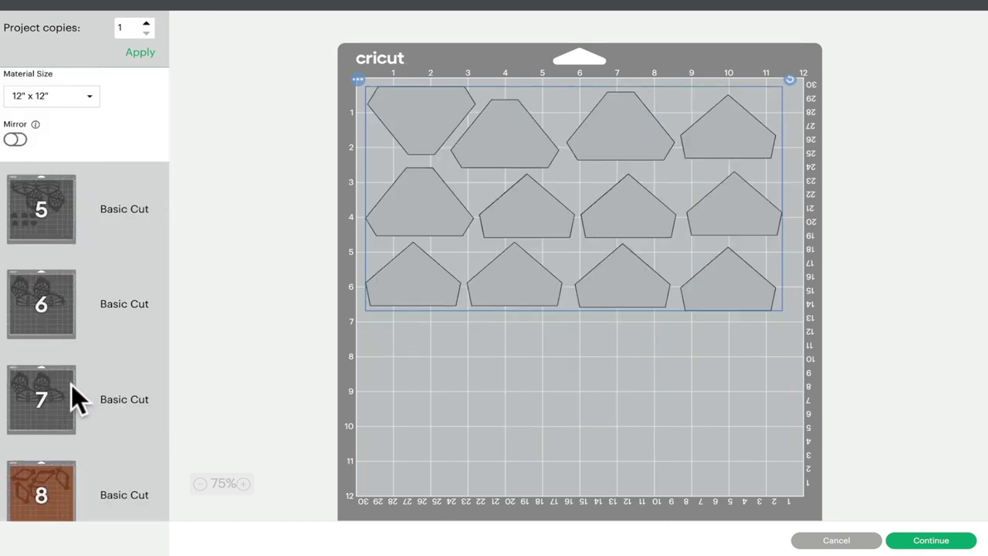
pyautogui.click(71, 384)
pyautogui.click(44, 488)
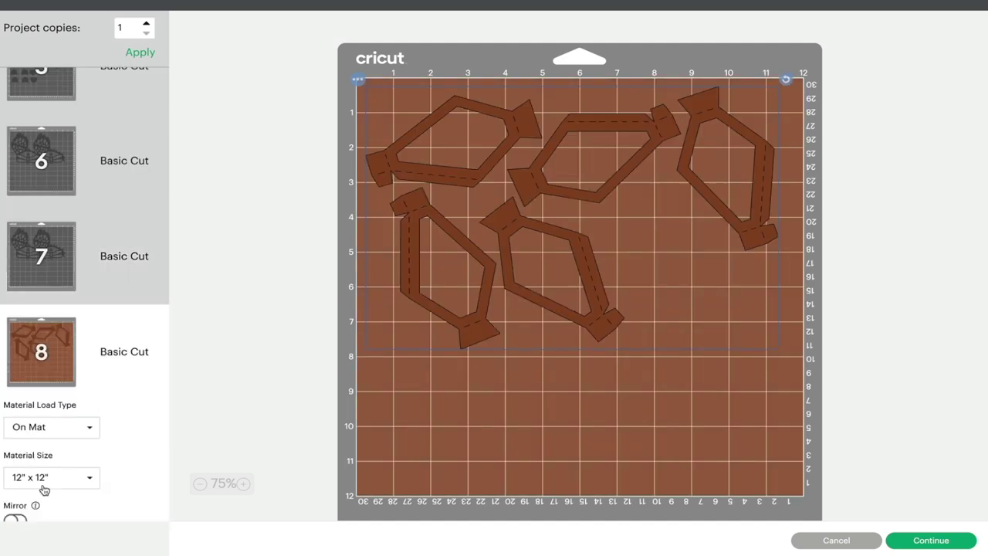